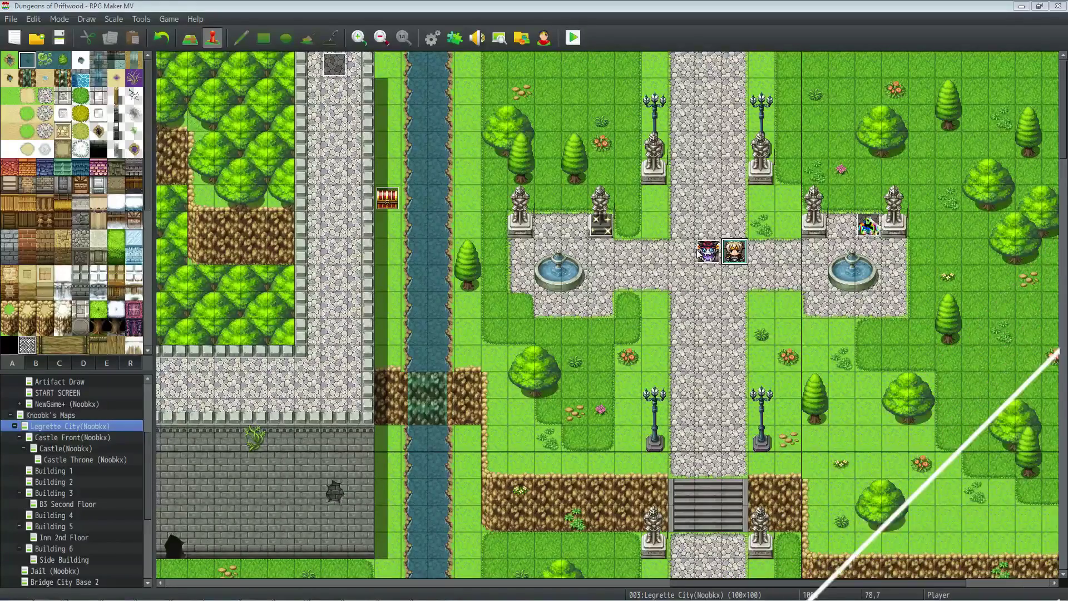
- Open the monster event on the central path and review its $BigMonster2 character image, keeping the third-row sprite
{"action": "right_click", "coordinate": [707, 251]}
{"action": "left_click", "coordinate": [649, 269]}
{"action": "right_click", "coordinate": [709, 253]}
{"action": "left_click", "coordinate": [684, 272]}
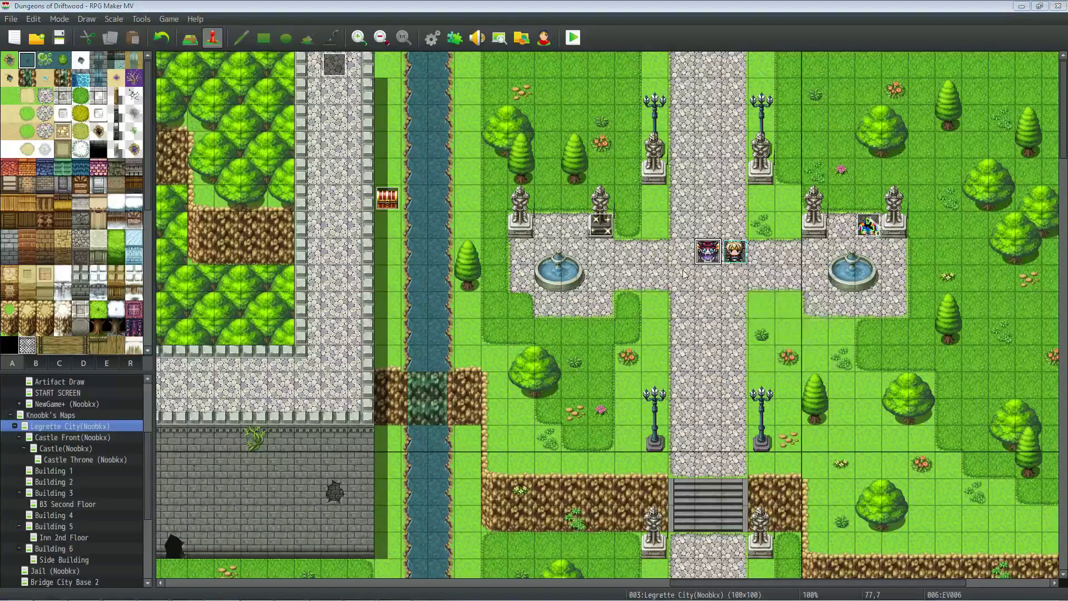
{"action": "key", "text": "Return"}
{"action": "double_click", "coordinate": [285, 356]}
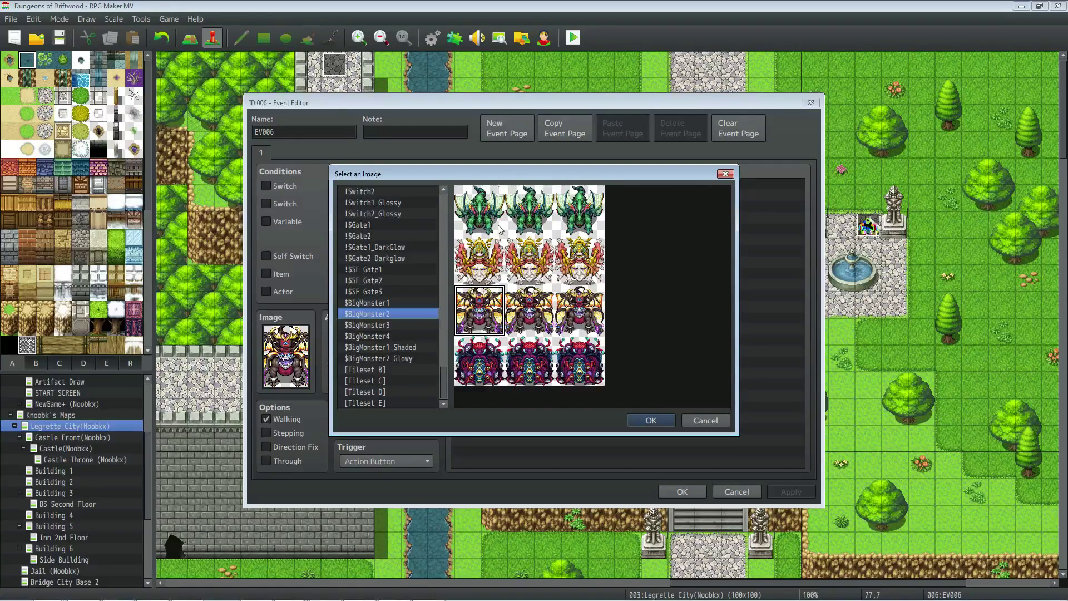
{"action": "left_click", "coordinate": [651, 420]}
{"action": "left_click", "coordinate": [681, 491]}
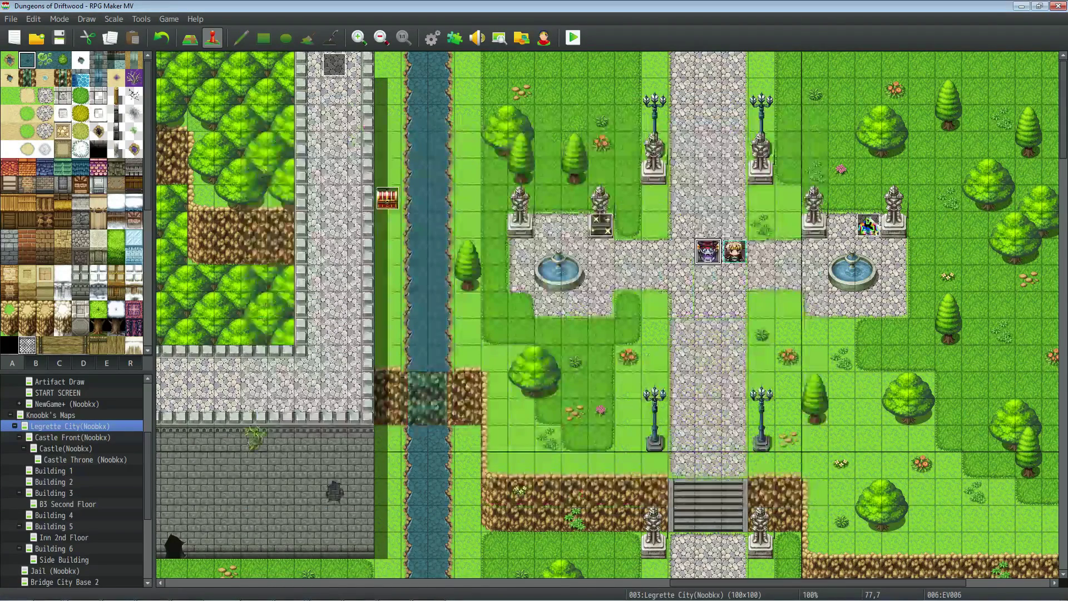
- Playtest the map, talk to the monster from different sides to check how its sprite reacts, and close the game
{"action": "left_click", "coordinate": [572, 37]}
{"action": "left_click", "coordinate": [501, 334]}
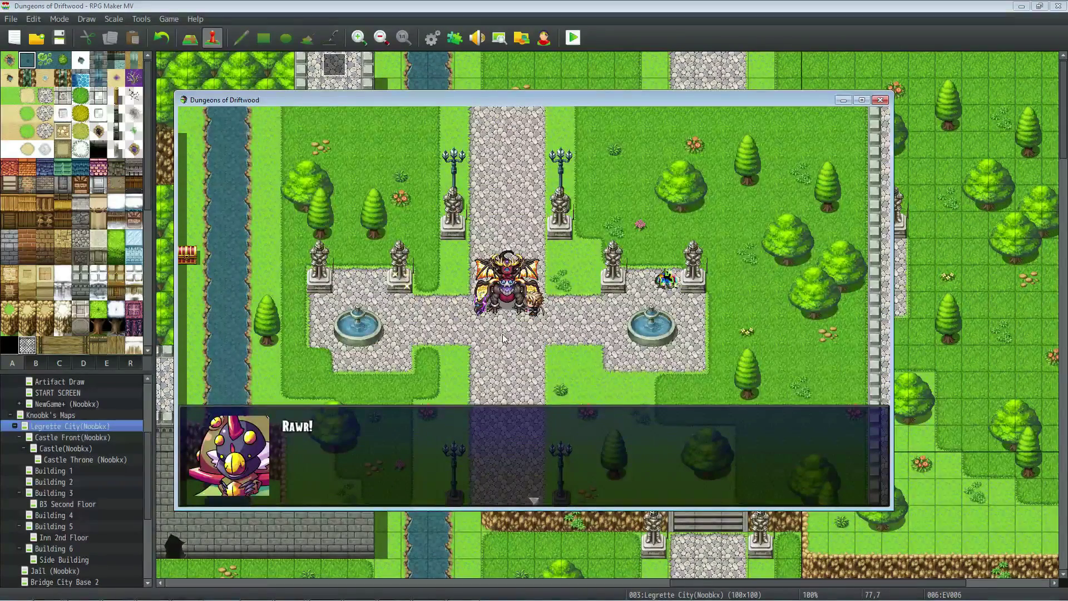
{"action": "key", "text": "Return"}
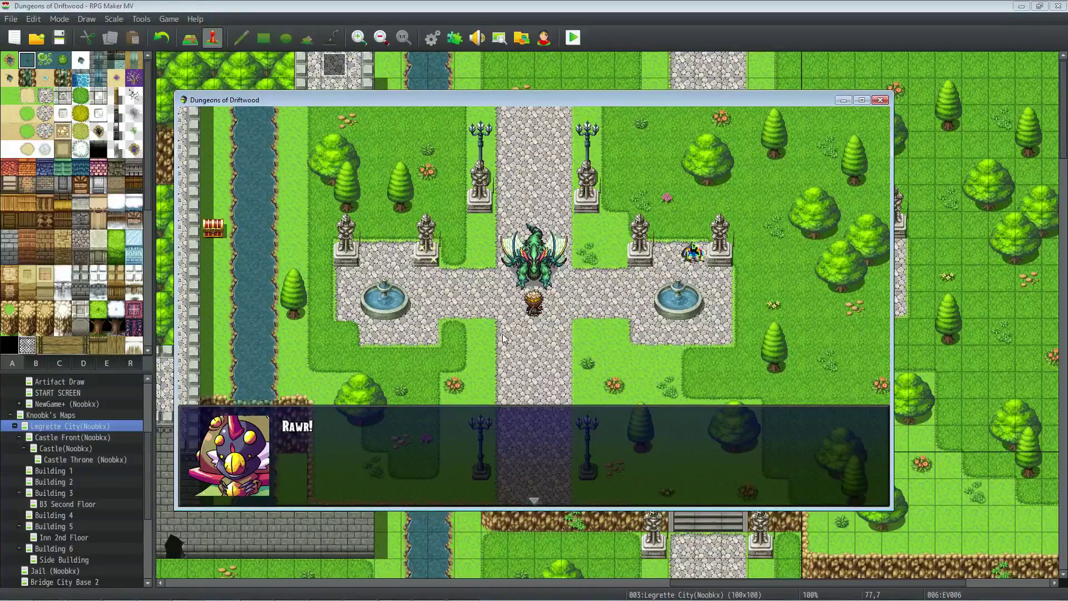
{"action": "key", "text": "Return"}
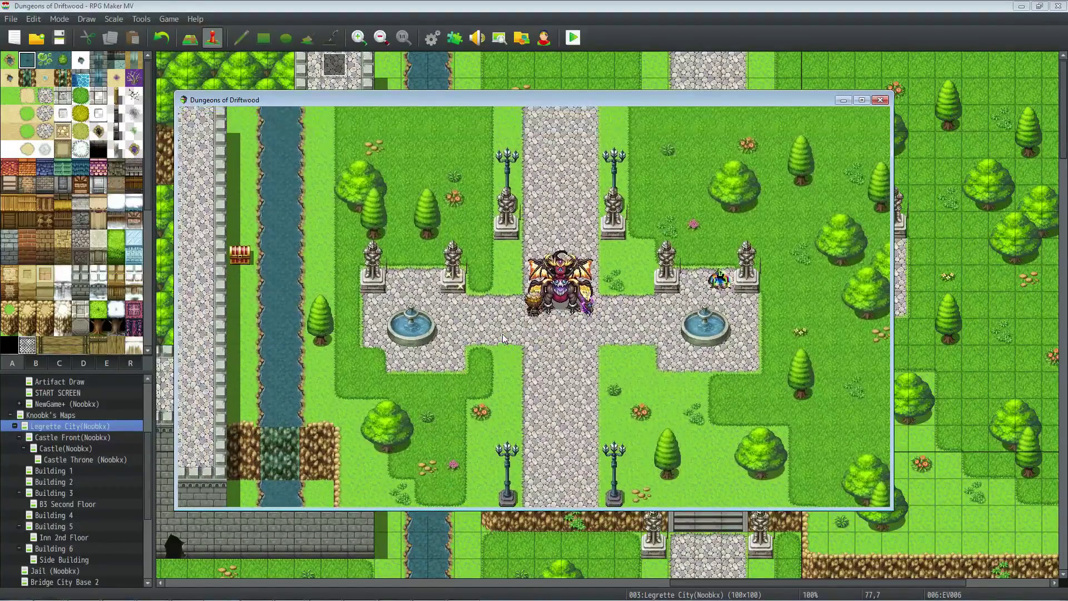
{"action": "key", "text": "Return"}
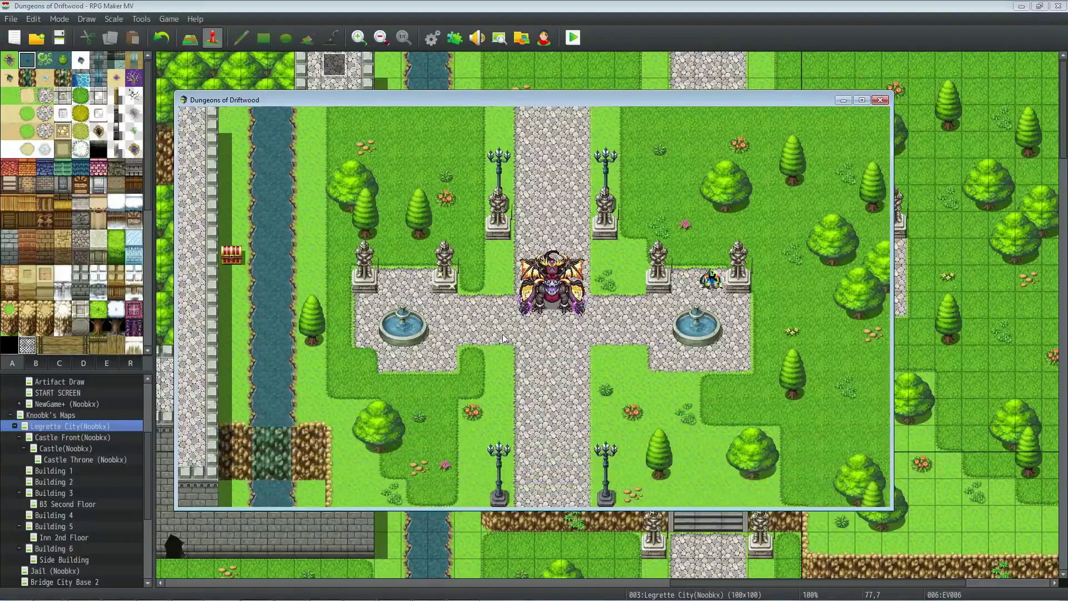
{"action": "key", "text": "Return"}
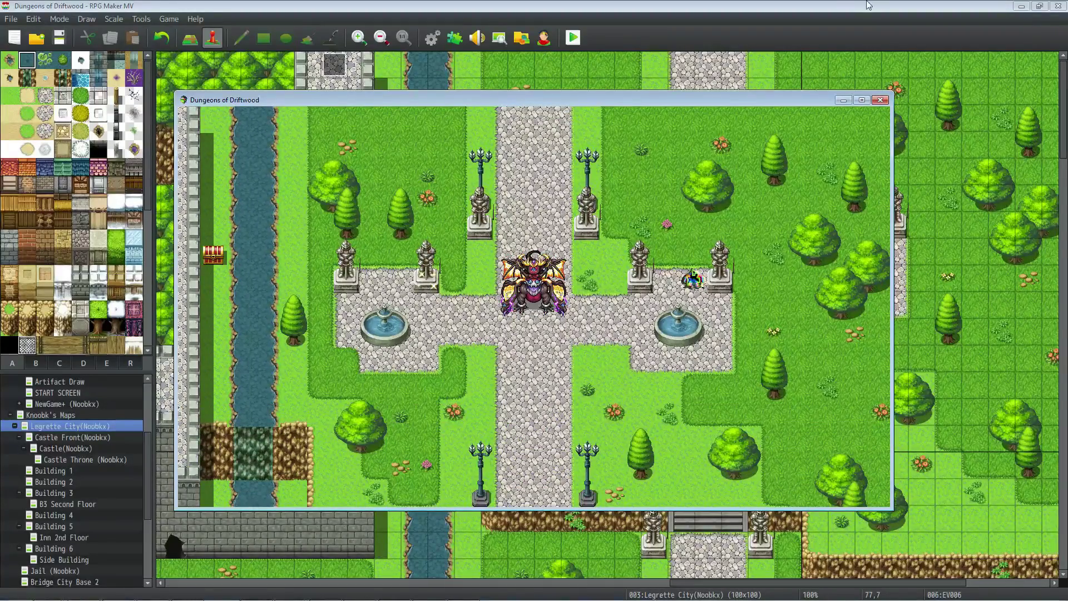
{"action": "left_click", "coordinate": [884, 103]}
- Enable Direction Fix for the monster event EV006 on the central path and save the event
{"action": "right_click", "coordinate": [712, 252]}
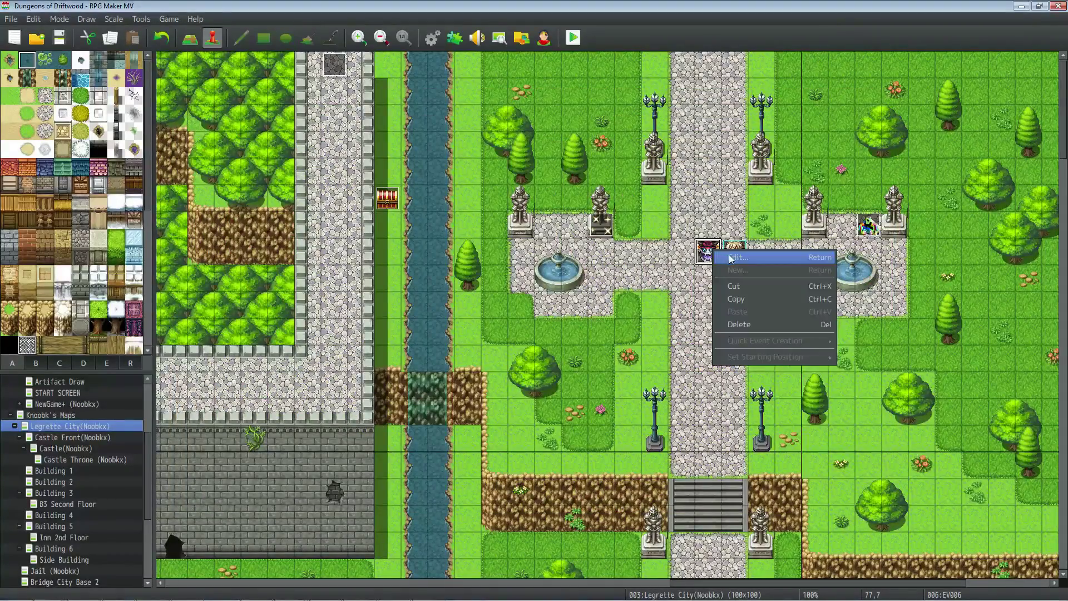
{"action": "left_click", "coordinate": [729, 249]}
{"action": "left_click", "coordinate": [281, 448]}
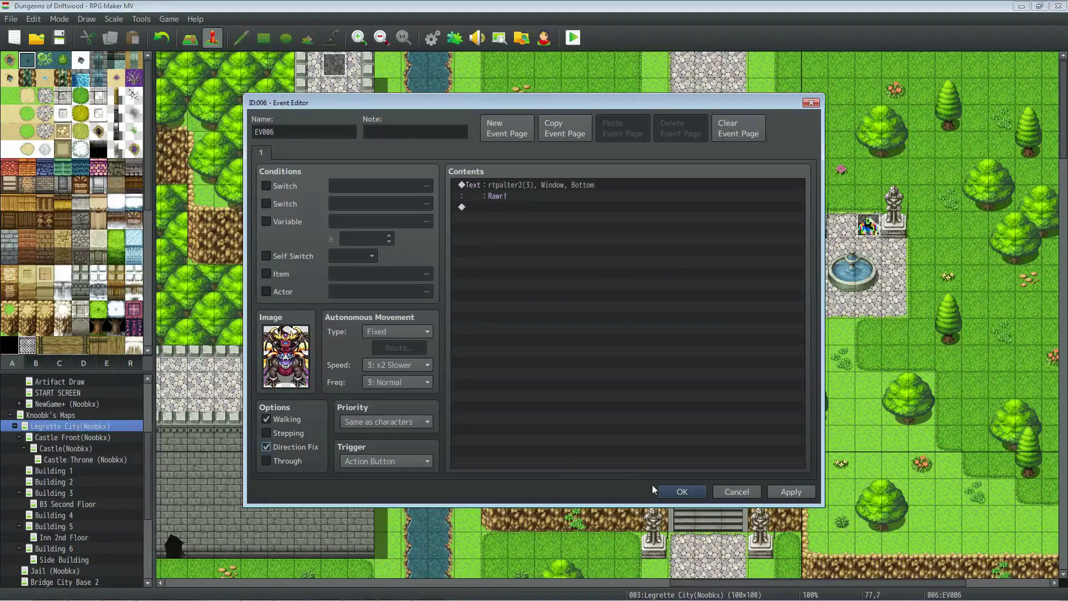
{"action": "left_click", "coordinate": [680, 491]}
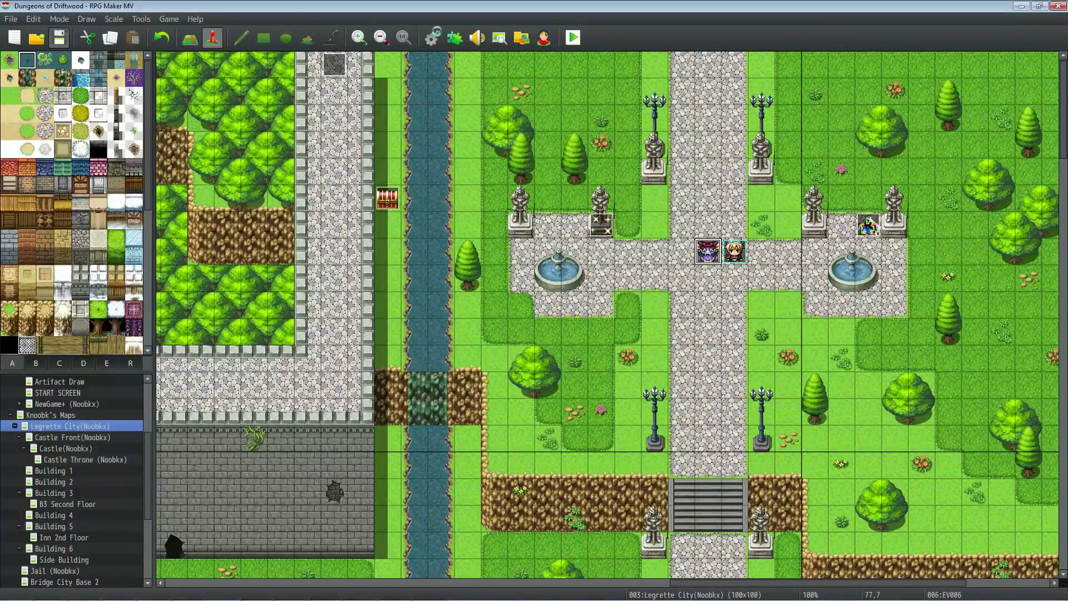
- Playtest the map again and talk to the direction-fixed monster from several sides
{"action": "left_click", "coordinate": [574, 37]}
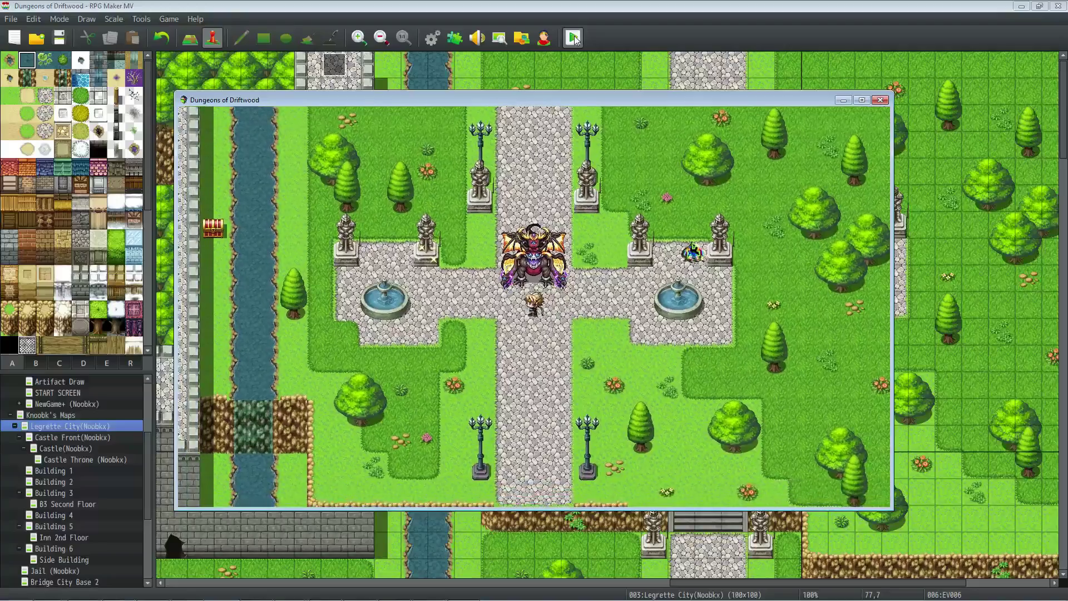
{"action": "key", "text": "Return"}
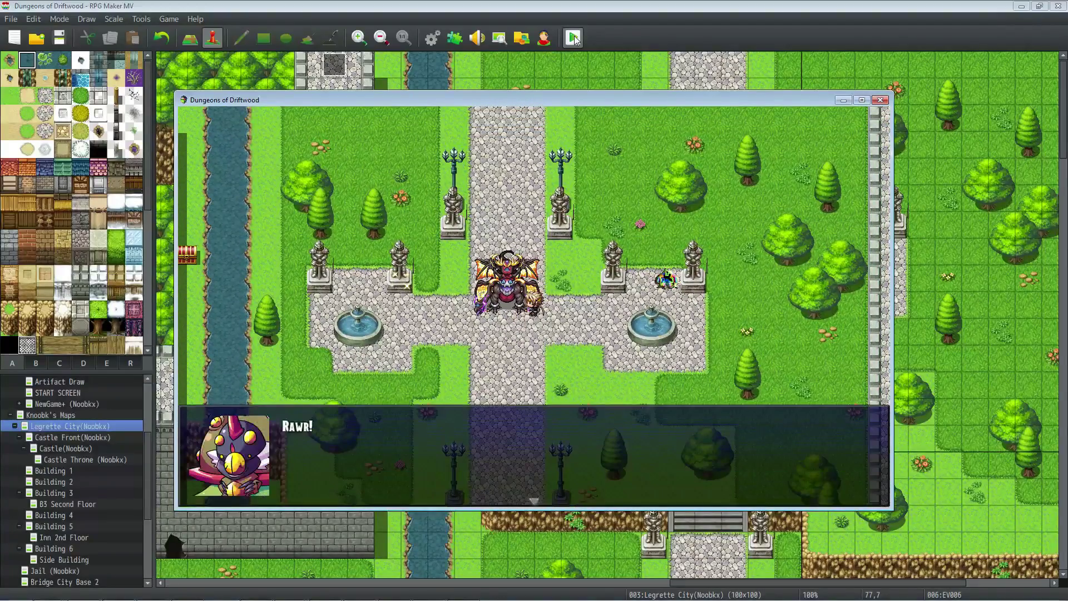
{"action": "key", "text": "Return"}
{"action": "key", "text": "Return"}
{"action": "key", "text": "Return"}
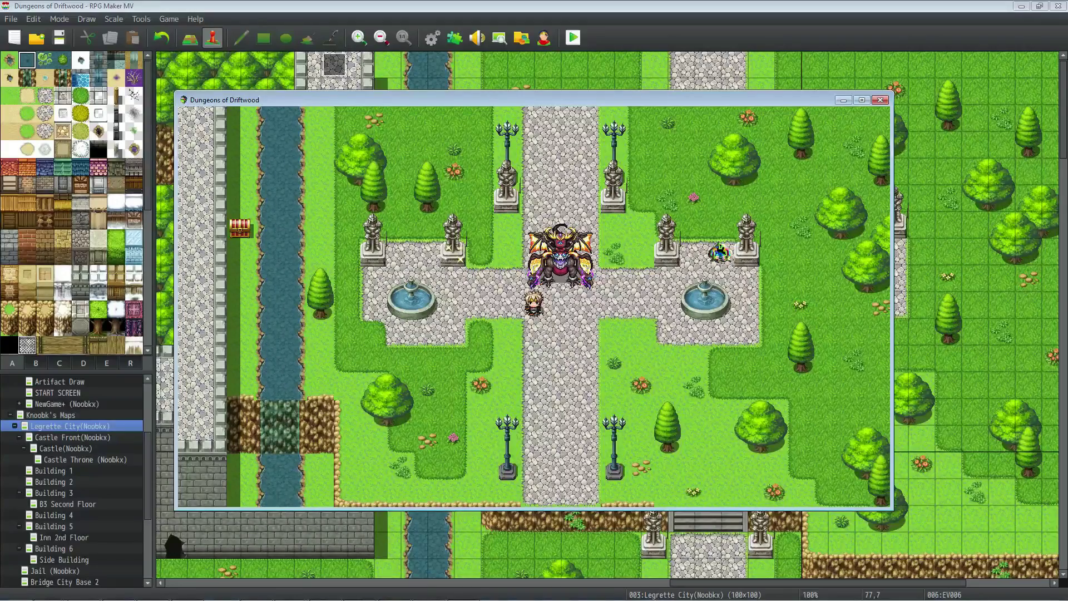
- View the Elements page of the lead character's in-game status to examine the element icons, and end the playtest
{"action": "key", "text": "Escape"}
{"action": "key", "text": "Down"}
{"action": "key", "text": "Down"}
{"action": "key", "text": "Down"}
{"action": "key", "text": "Down"}
{"action": "key", "text": "Return"}
{"action": "key", "text": "Up"}
{"action": "key", "text": "Up"}
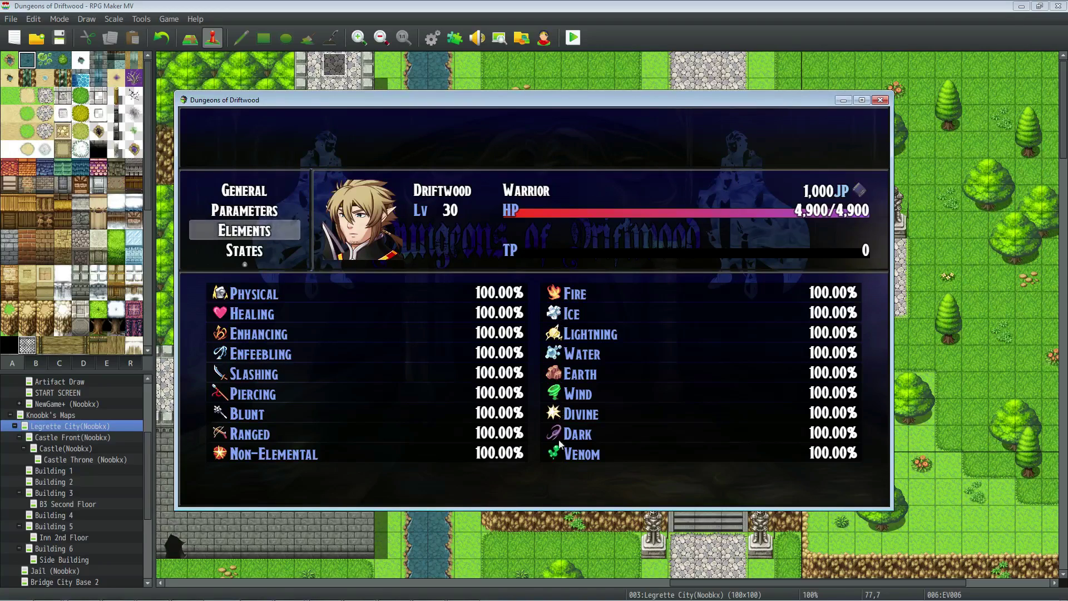
{"action": "left_click", "coordinate": [880, 100]}
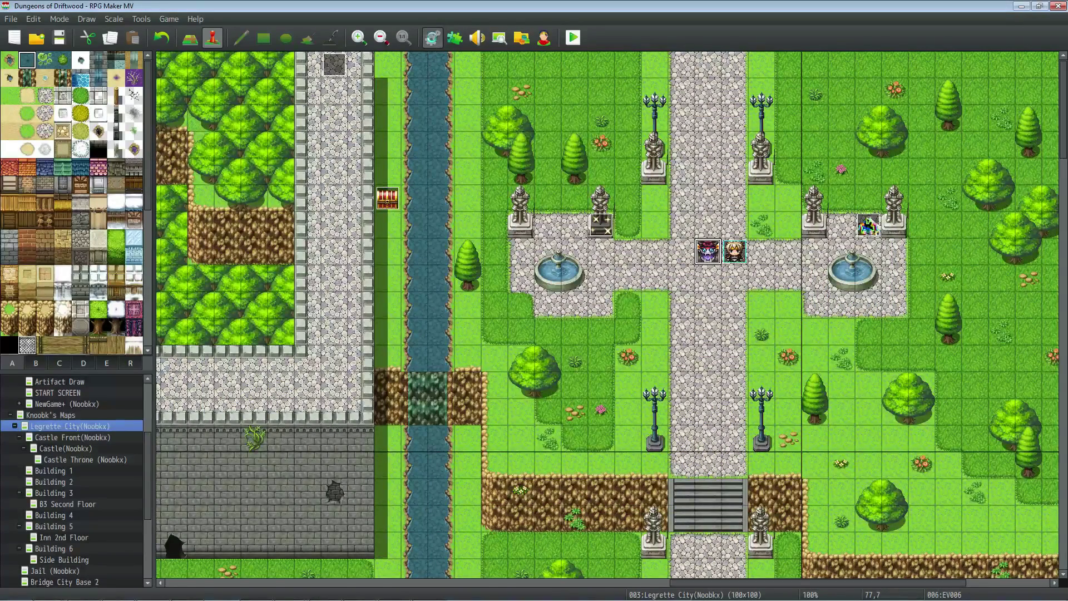
- Examine the \i[77] icon code in the Physical element's name in the database's Types settings
{"action": "key", "text": "F9"}
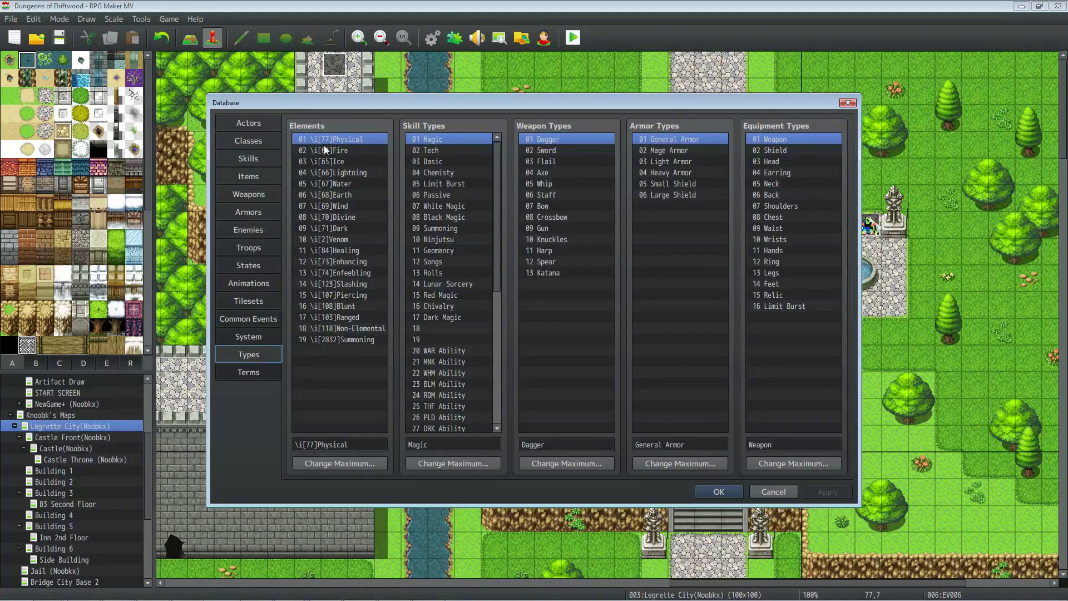
{"action": "left_click", "coordinate": [300, 447]}
{"action": "left_click", "coordinate": [301, 445]}
{"action": "left_click_drag", "start_coordinate": [309, 444], "coordinate": [314, 444]}
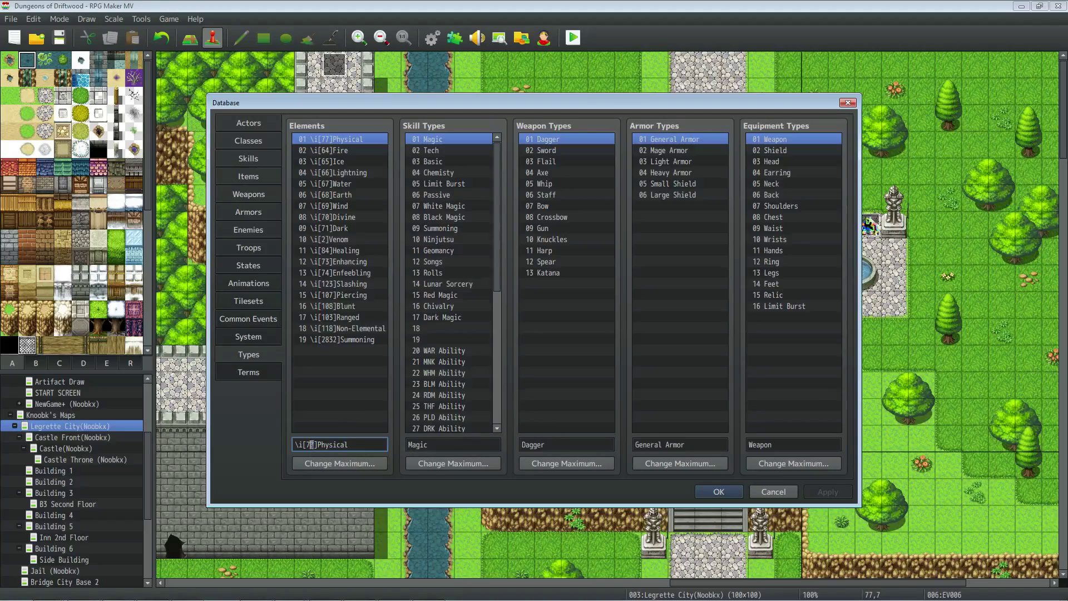
- Set the icon of empty database item 0515 to the blue crystal cluster, icon 777, and save the database
{"action": "left_click", "coordinate": [239, 177]}
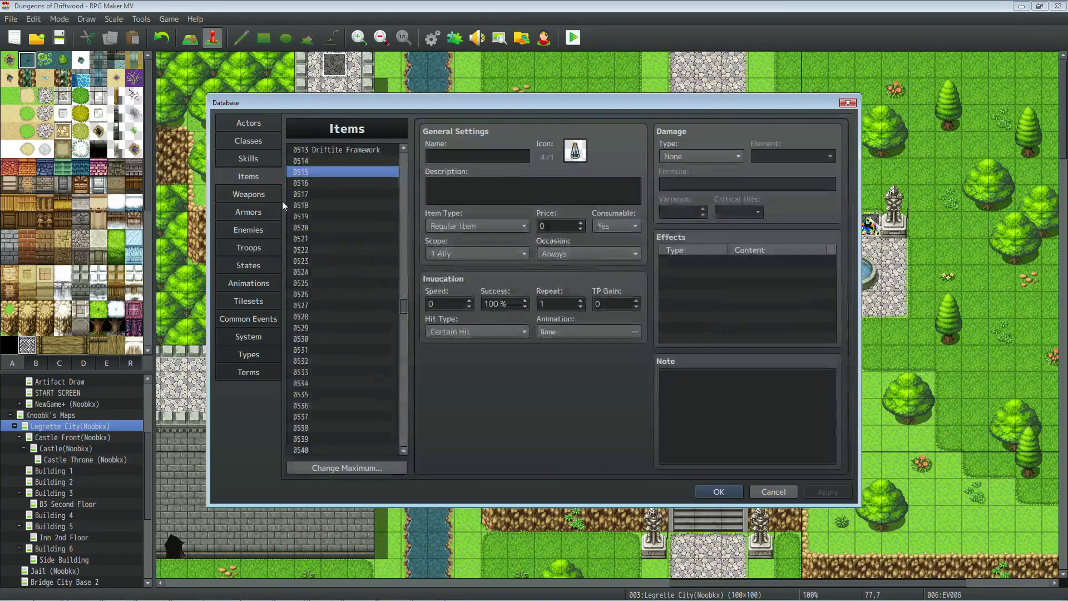
{"action": "double_click", "coordinate": [579, 156]}
{"action": "left_click", "coordinate": [556, 274]}
{"action": "scroll", "coordinate": [558, 274], "scroll_direction": "down", "scroll_amount": 6}
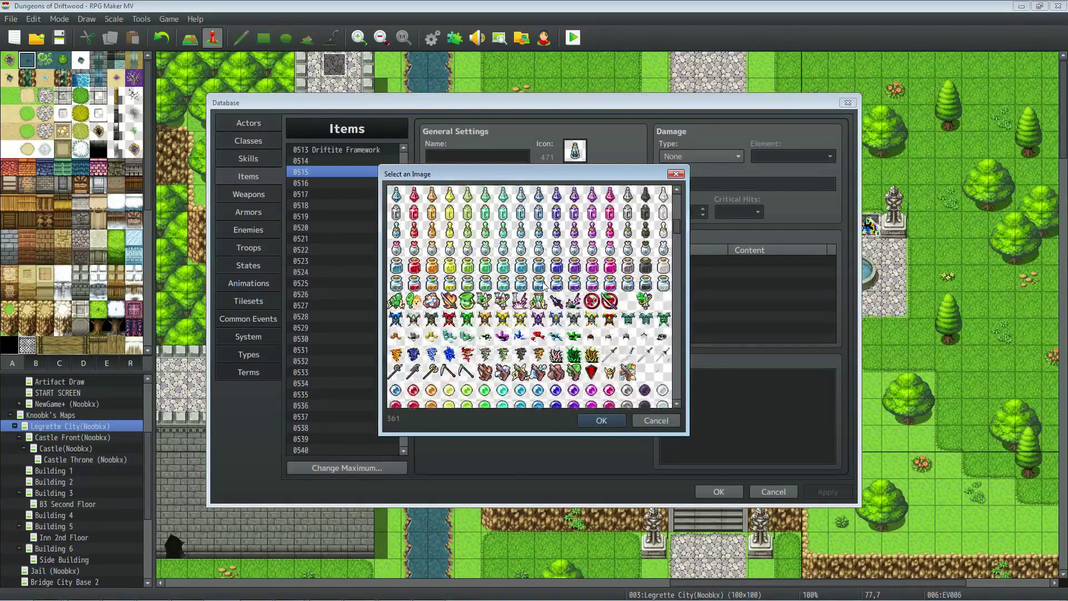
{"action": "scroll", "coordinate": [559, 256], "scroll_direction": "down", "scroll_amount": 5}
{"action": "left_click", "coordinate": [555, 259]}
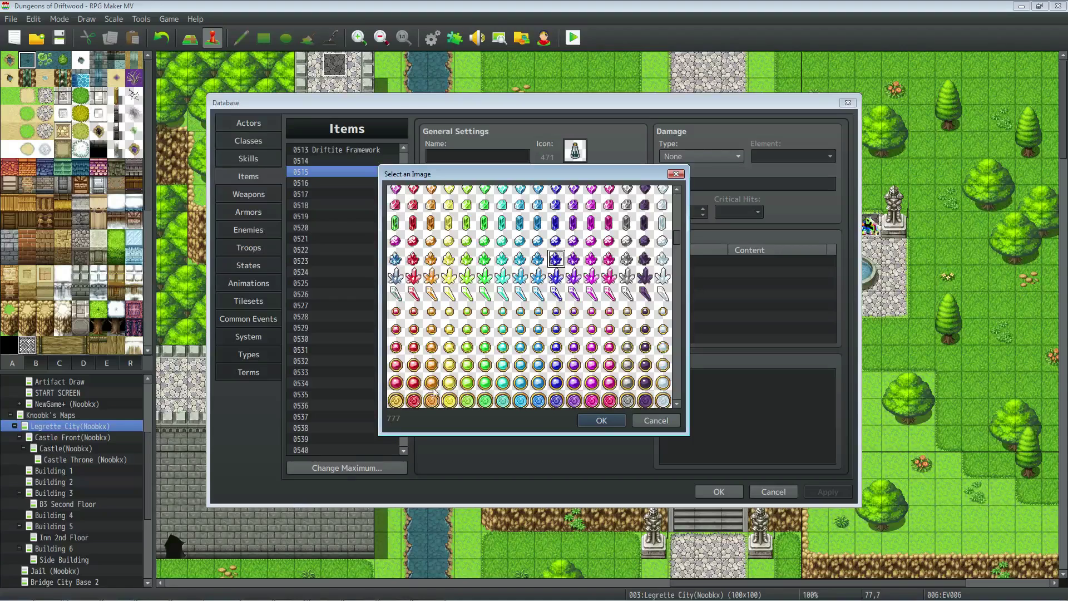
{"action": "left_click", "coordinate": [603, 419]}
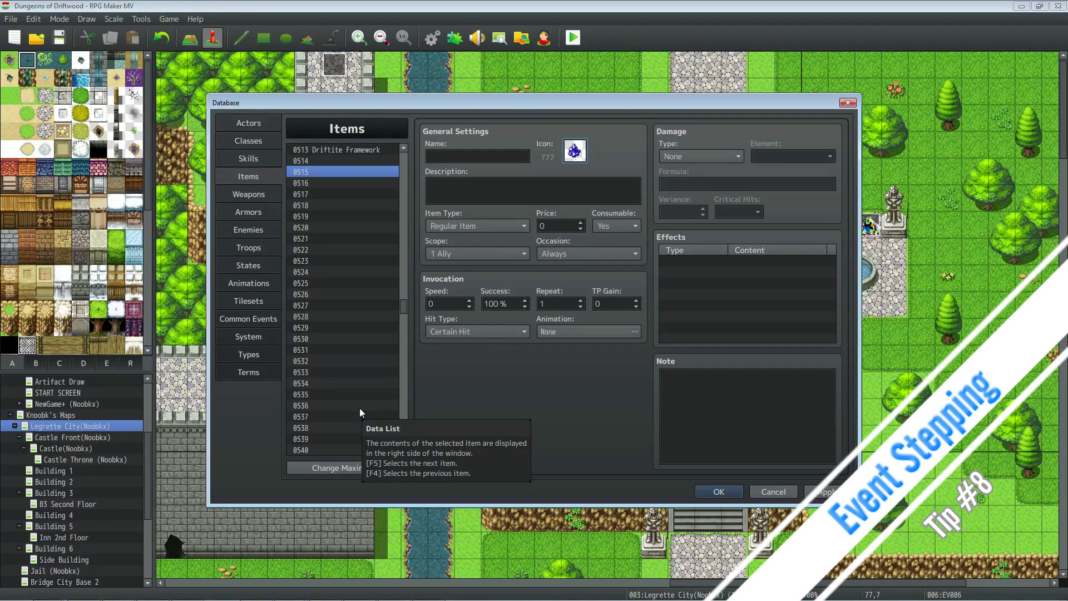
{"action": "left_click", "coordinate": [716, 492]}
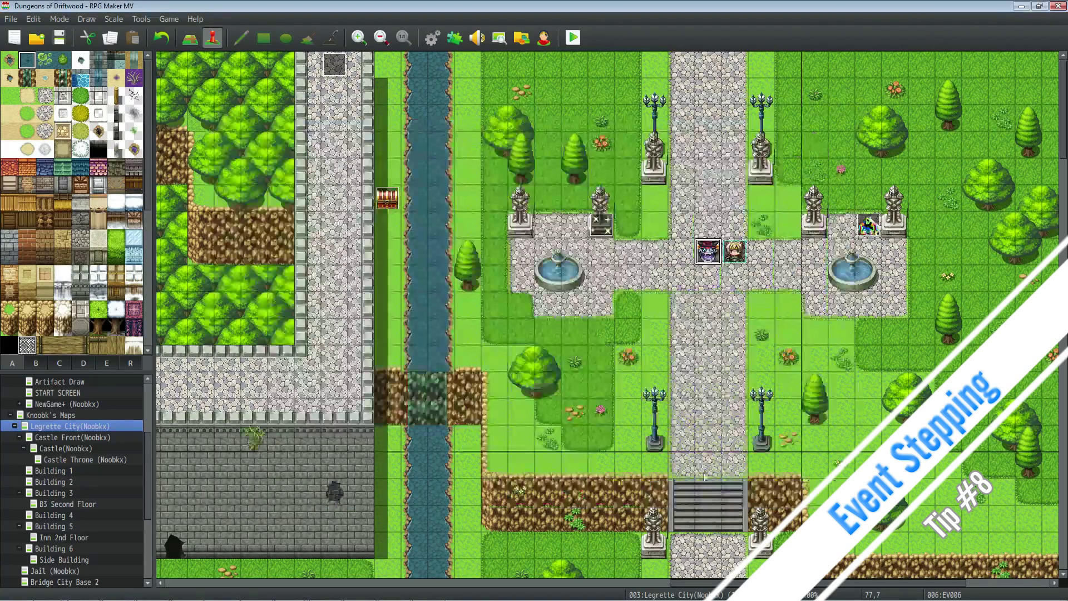
- Move the player's starting position to tile 73,7 beside the western fountain and briefly playtest the map
{"action": "left_click_drag", "start_coordinate": [730, 255], "coordinate": [601, 252]}
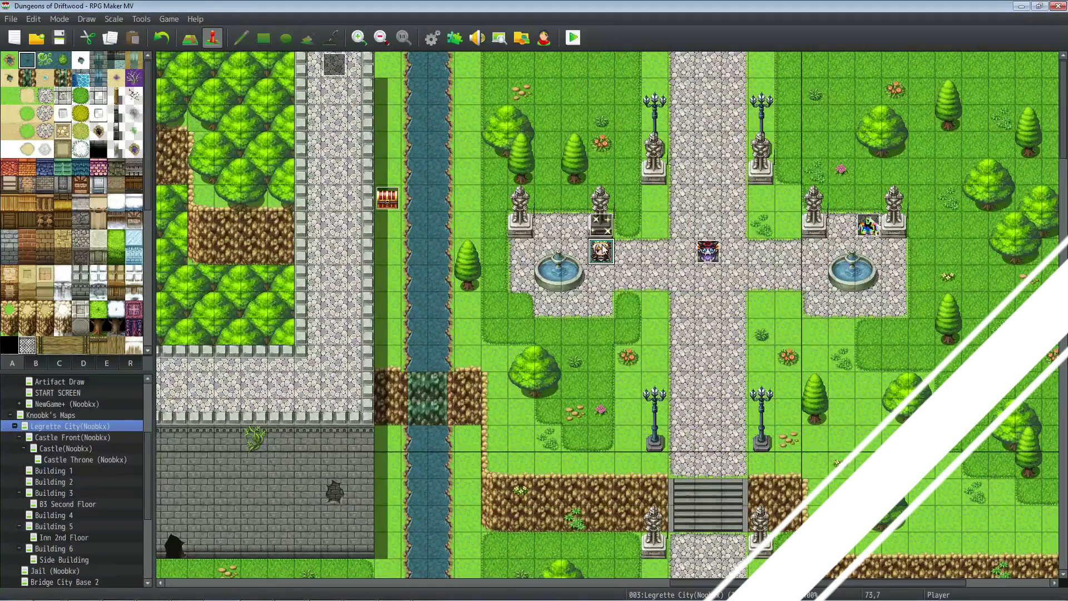
{"action": "left_click", "coordinate": [567, 39]}
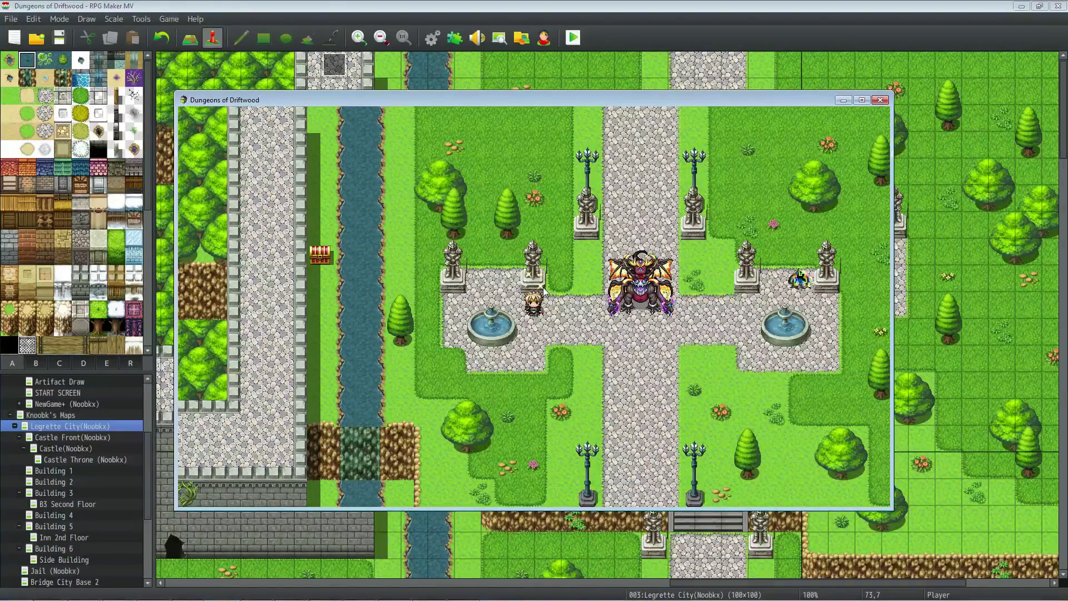
{"action": "left_click", "coordinate": [880, 99]}
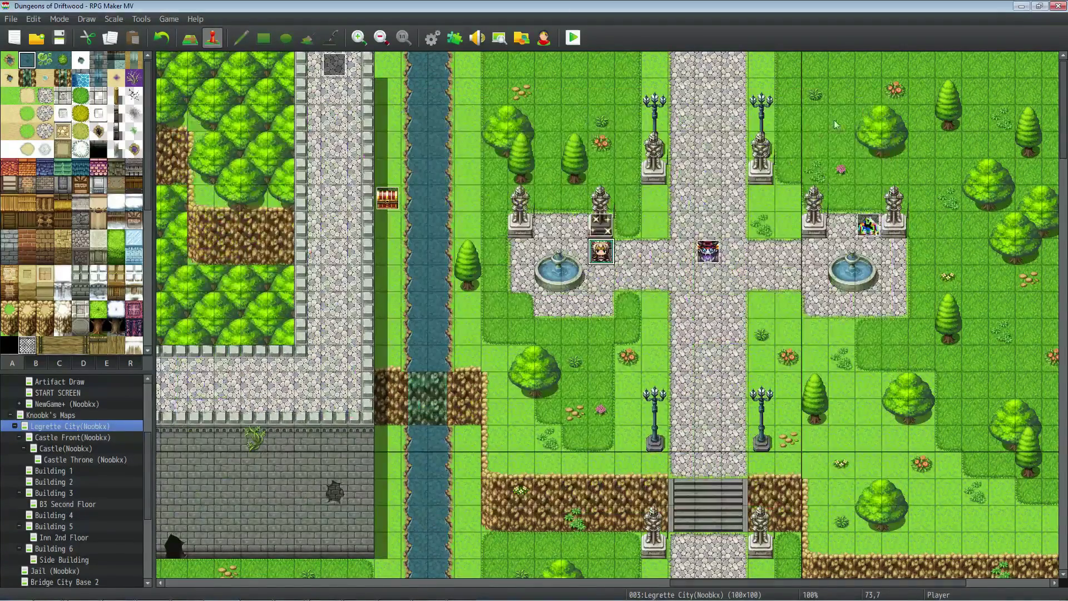
- Enable Stepping for event EV002 at tile 73,6 and save the event
{"action": "right_click", "coordinate": [605, 228]}
{"action": "left_click", "coordinate": [618, 234]}
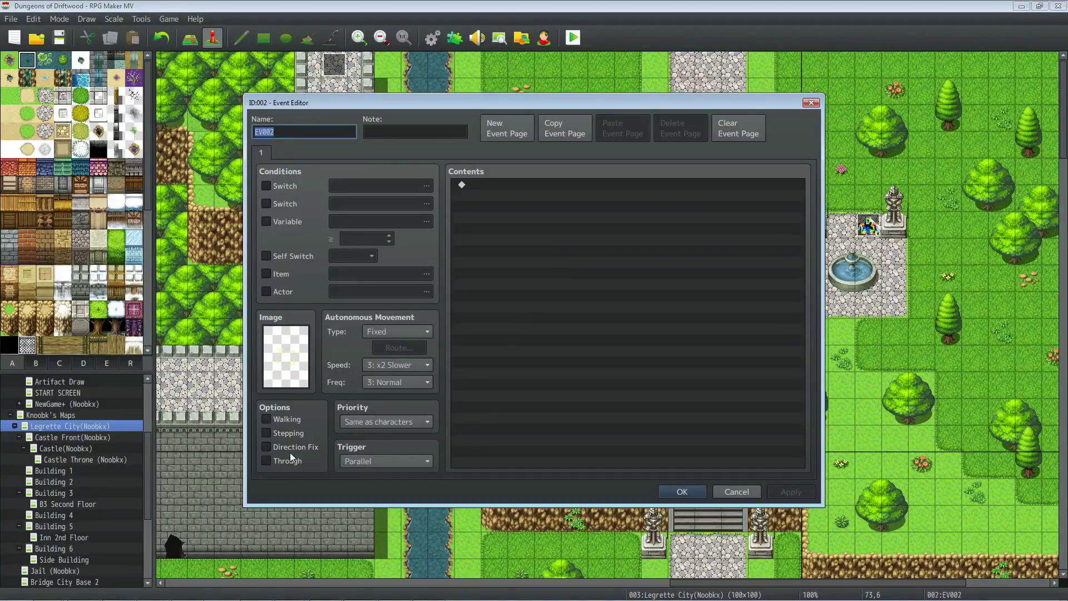
{"action": "left_click", "coordinate": [266, 433]}
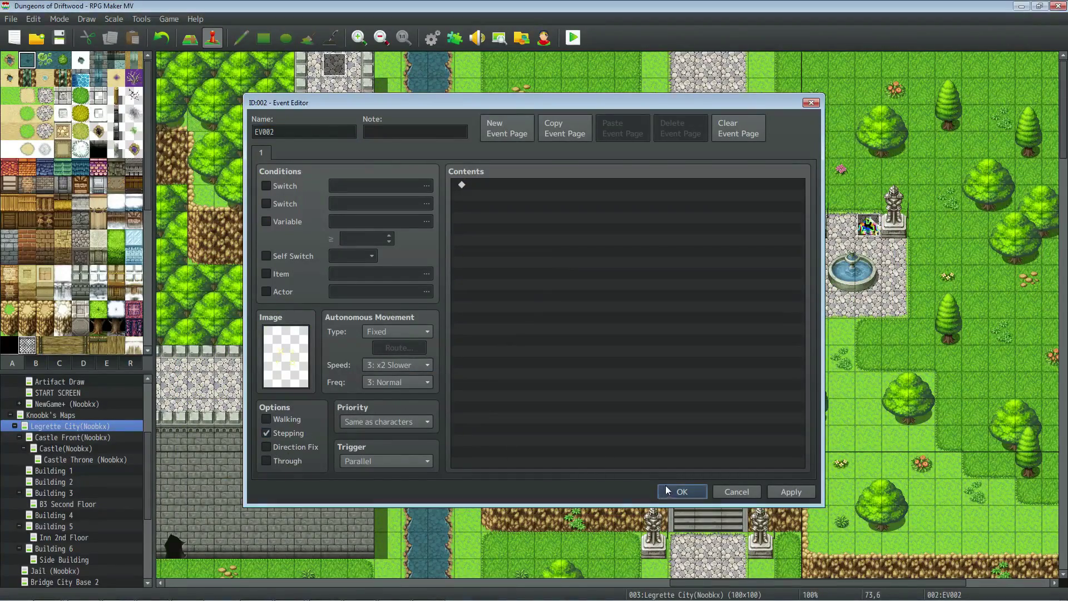
{"action": "left_click", "coordinate": [682, 491]}
- Playtest the map, walk the character around the EV002 event near the western fountain, and close the game
{"action": "left_click", "coordinate": [573, 38]}
{"action": "left_click", "coordinate": [493, 329]}
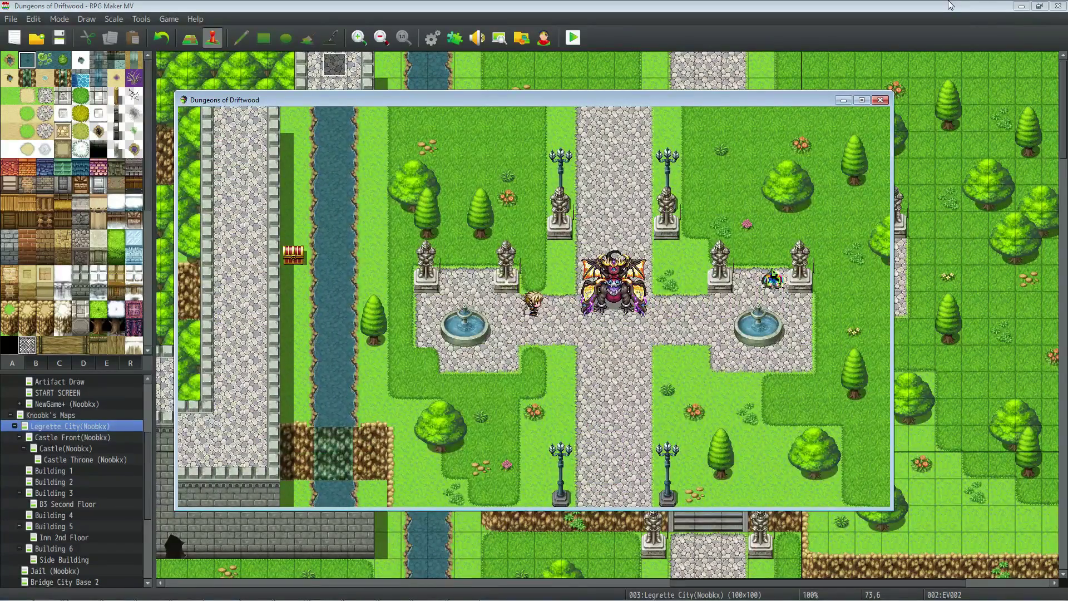
{"action": "key", "text": "Up"}
{"action": "key", "text": "Left"}
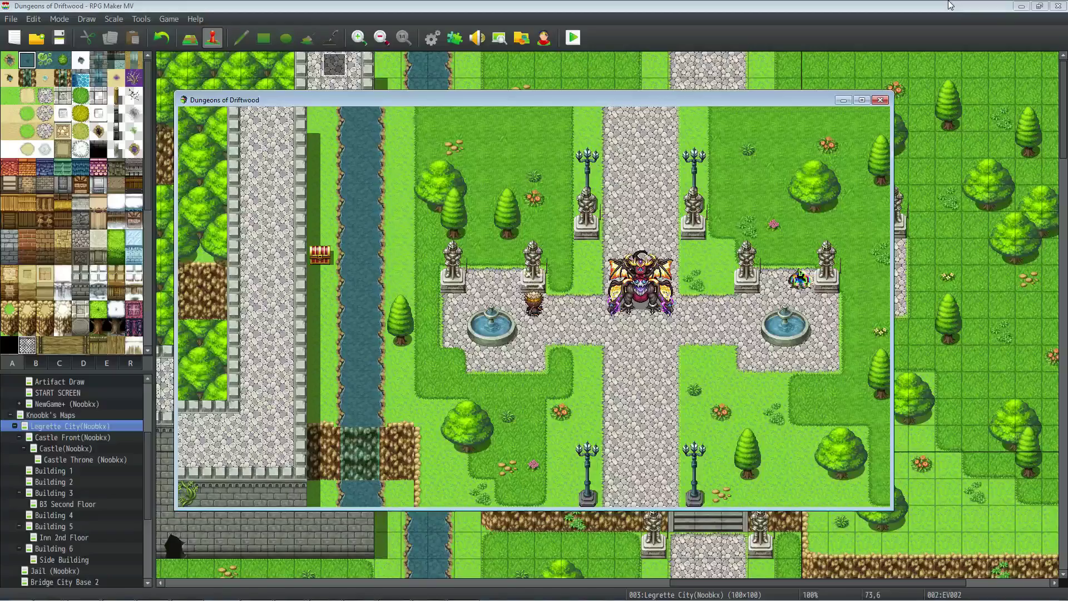
{"action": "key", "text": "Right"}
{"action": "key", "text": "Right"}
{"action": "key", "text": "Down"}
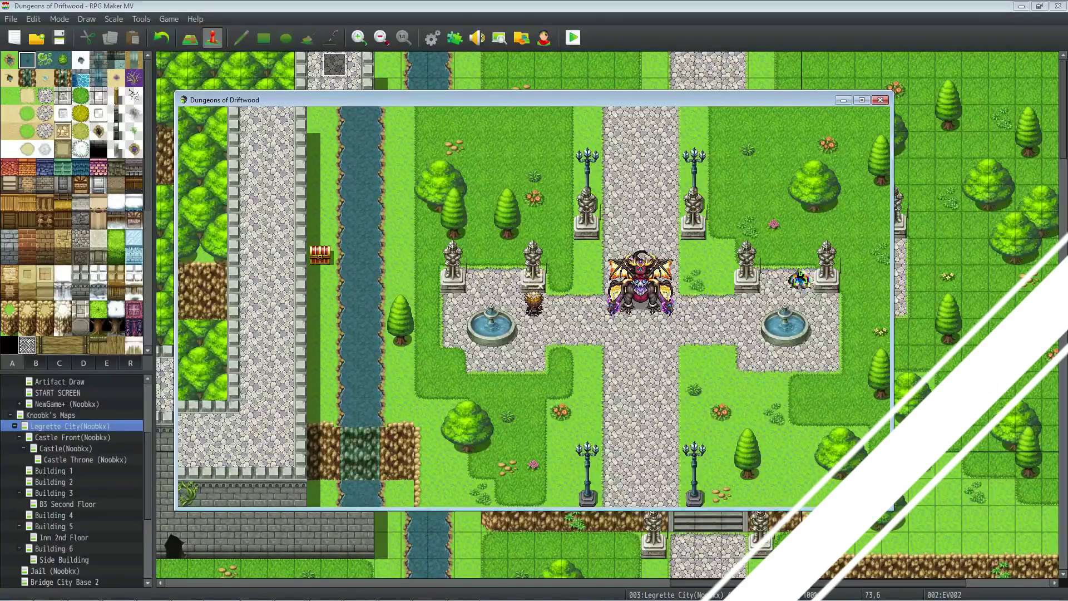
{"action": "left_click", "coordinate": [878, 102]}
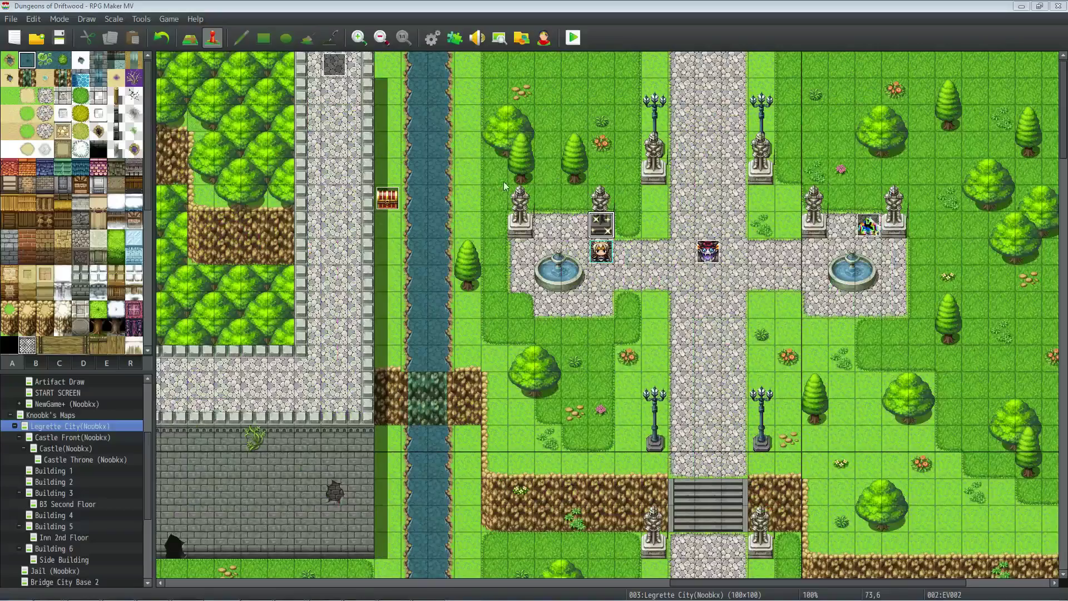
- Display the map's region IDs and open the YEP_RegionRestrictions plugin to examine its restrict and allow region parameters
{"action": "left_click", "coordinate": [130, 363]}
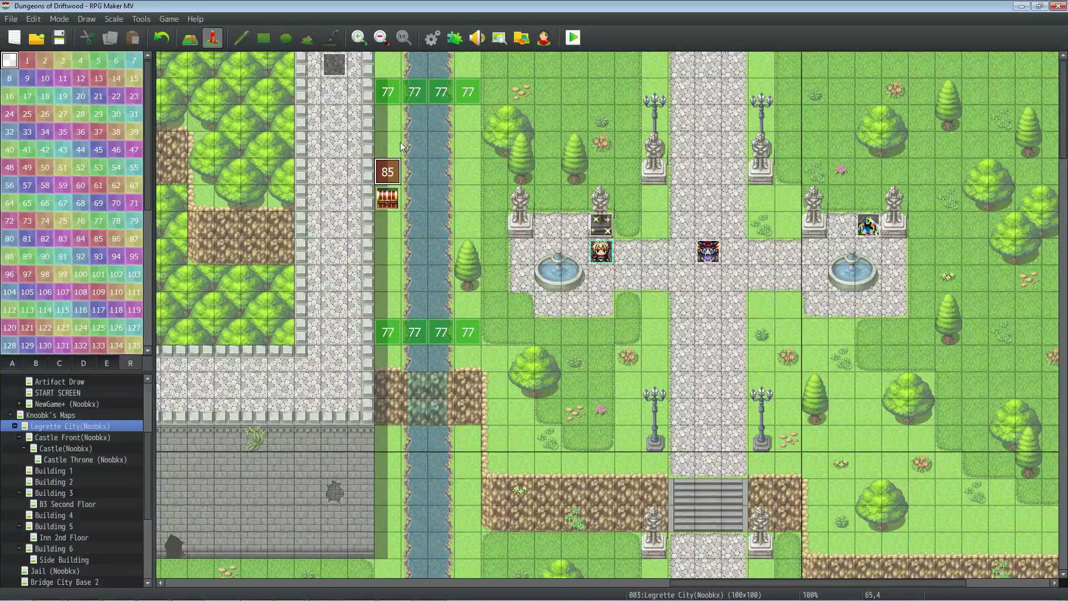
{"action": "left_click", "coordinate": [454, 39]}
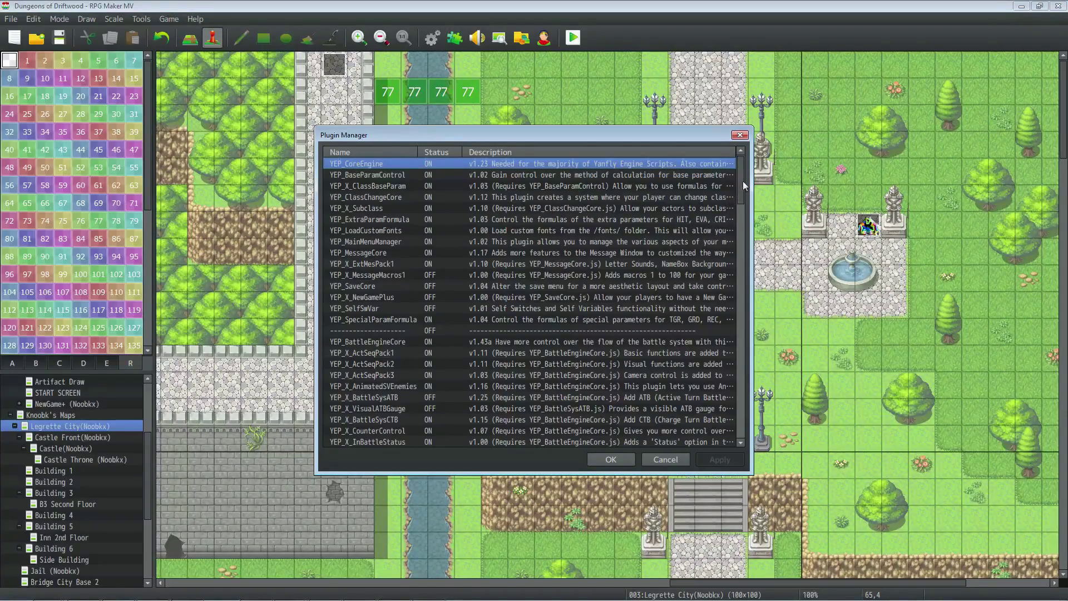
{"action": "left_click_drag", "start_coordinate": [743, 181], "coordinate": [736, 458]}
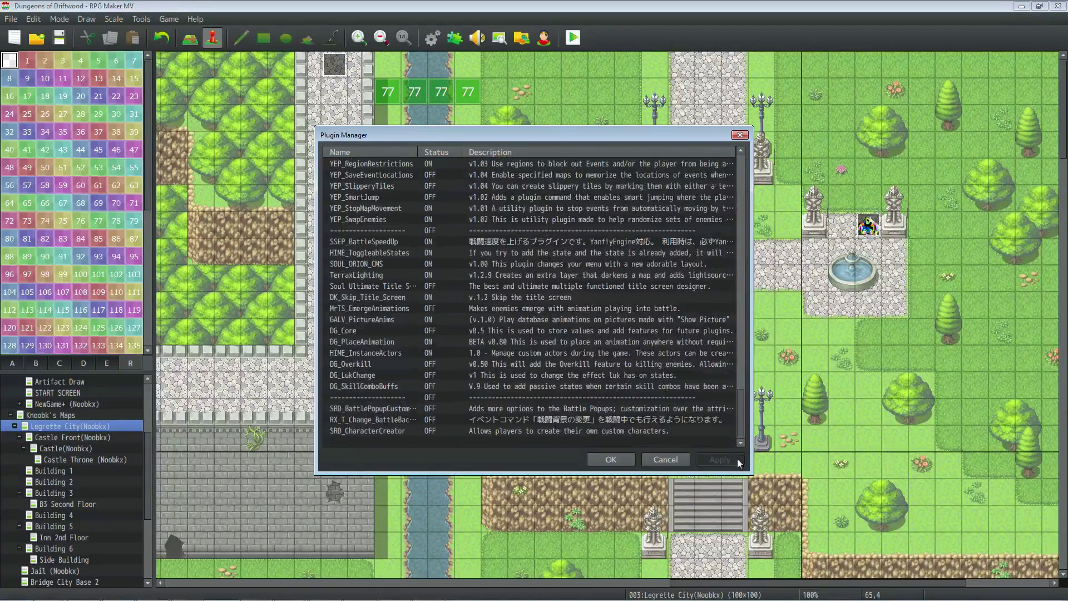
{"action": "double_click", "coordinate": [379, 162]}
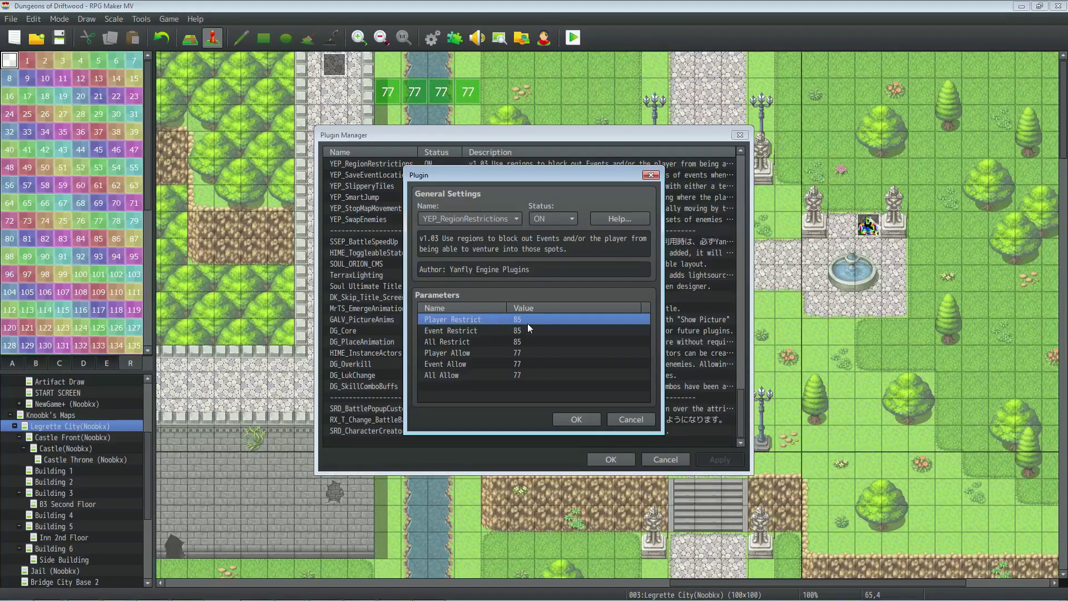
- Check the All Restrict parameter of the YEP_RegionRestrictions plugin and close the plugin manager
{"action": "left_click", "coordinate": [529, 340]}
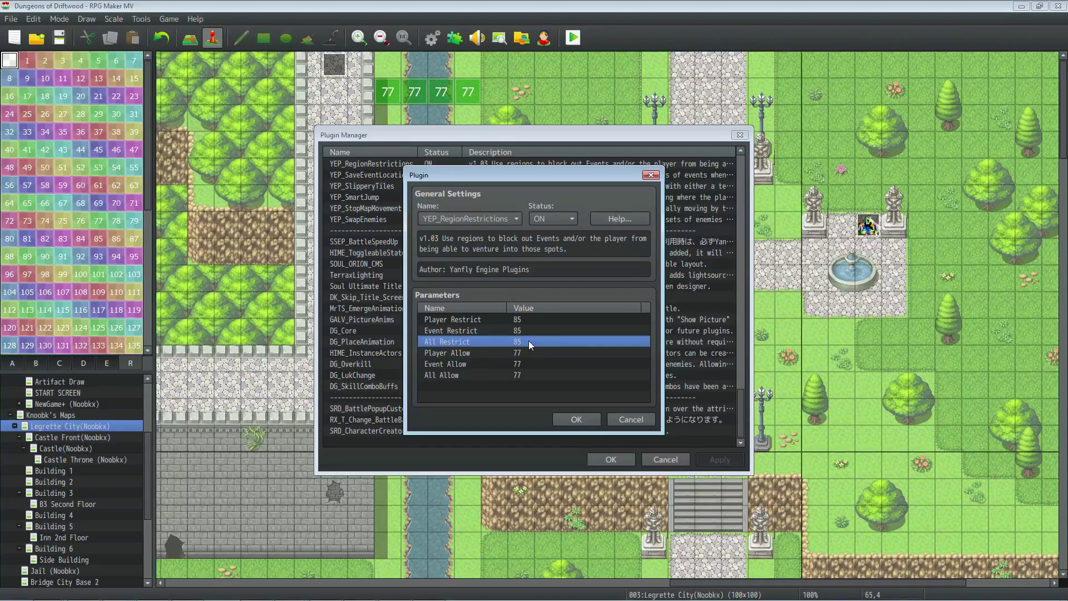
{"action": "left_click", "coordinate": [563, 415]}
{"action": "left_click", "coordinate": [617, 461]}
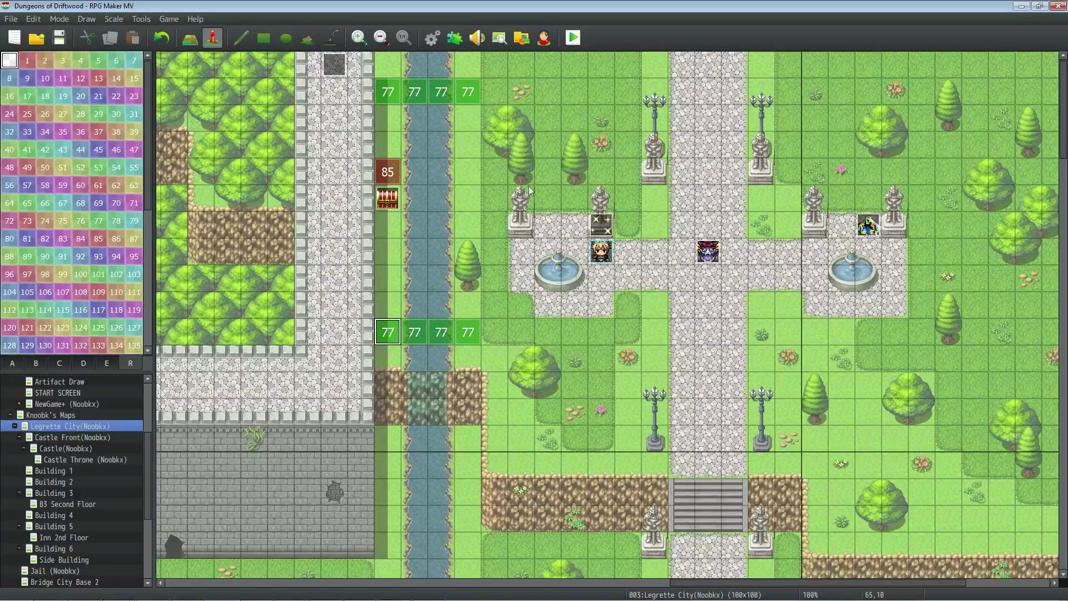
- Save the game changes, start a playtest, and walk the character across the northern river crossing to the bank above the treasure chest
{"action": "left_click", "coordinate": [573, 42]}
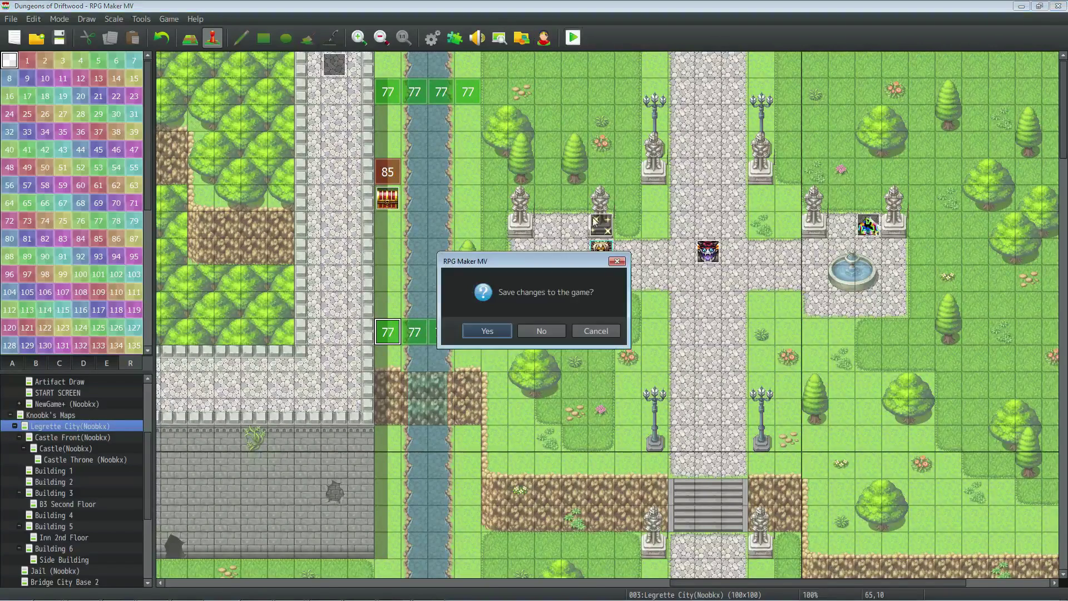
{"action": "left_click", "coordinate": [497, 329]}
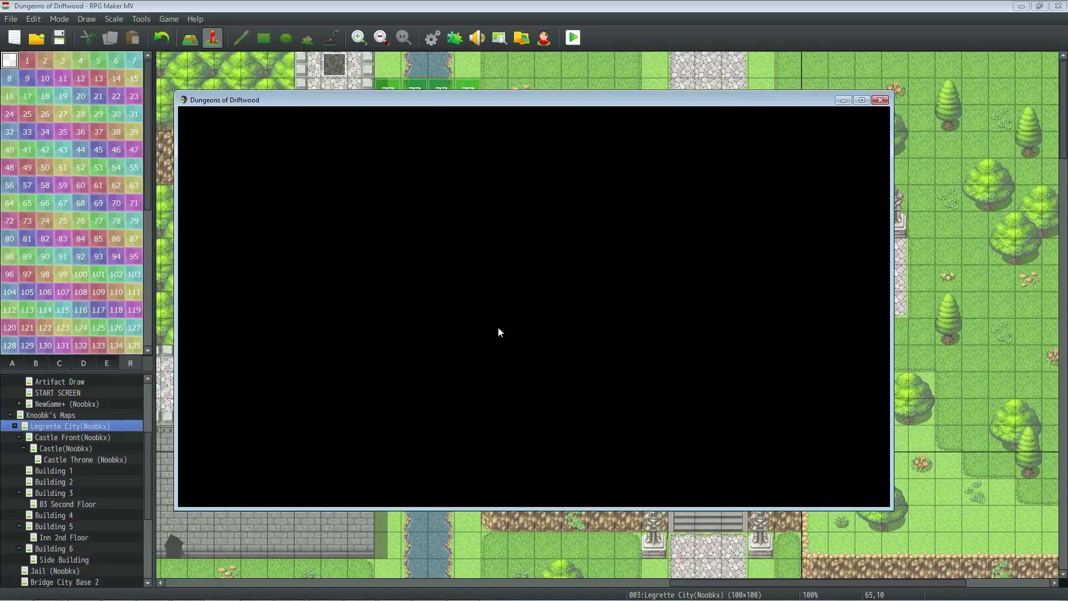
{"action": "key", "text": "Up"}
{"action": "key", "text": "Right"}
{"action": "key", "text": "Up"}
{"action": "key", "text": "Left"}
{"action": "key", "text": "Up"}
{"action": "key", "text": "Left"}
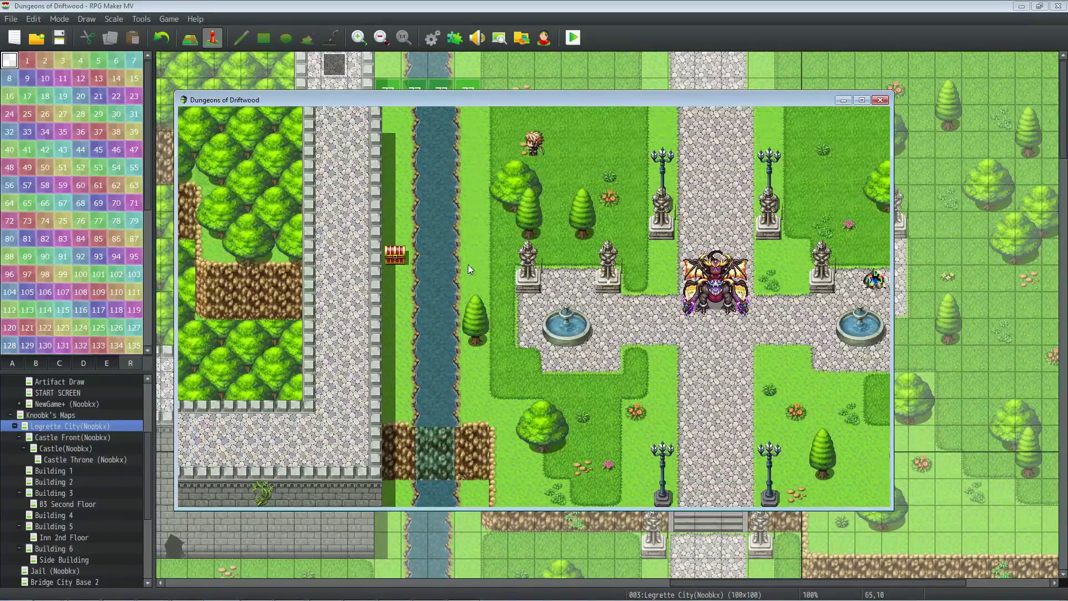
{"action": "key", "text": "Left"}
{"action": "key", "text": "Left"}
{"action": "key", "text": "Right"}
{"action": "key", "text": "Left"}
{"action": "key", "text": "Right"}
{"action": "key", "text": "Up"}
{"action": "key", "text": "Down"}
{"action": "key", "text": "Down"}
{"action": "key", "text": "Left"}
{"action": "key", "text": "Left"}
{"action": "key", "text": "Left"}
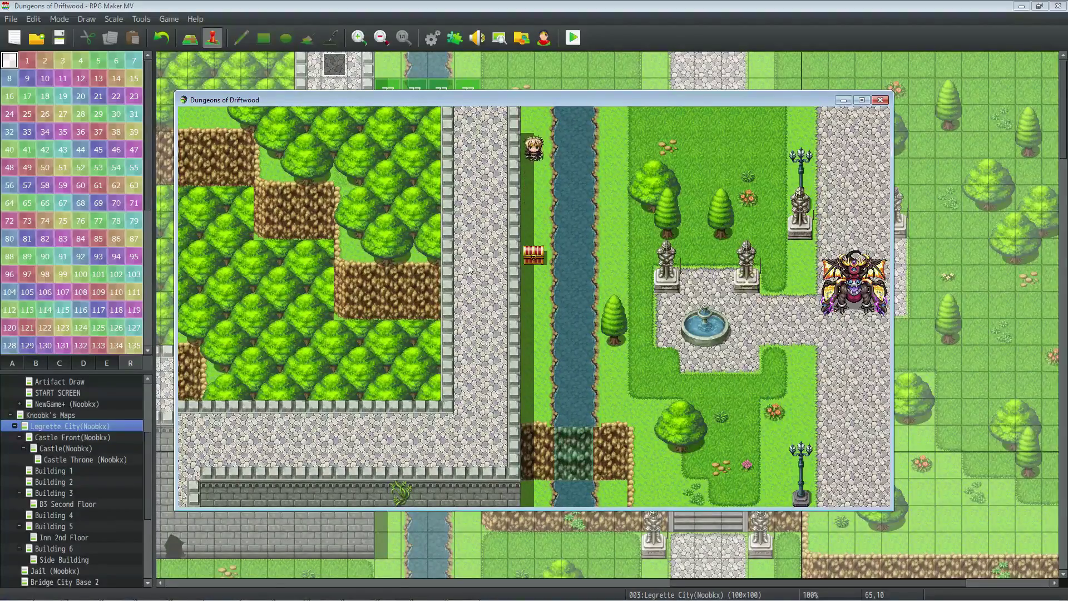
- Walk the character around via the southern river crossing to the treasure chest, open the chest, and close the game
{"action": "key", "text": "Right"}
{"action": "key", "text": "Right"}
{"action": "key", "text": "Right"}
{"action": "key", "text": "Down"}
{"action": "key", "text": "Down"}
{"action": "key", "text": "Down"}
{"action": "key", "text": "Down"}
{"action": "key", "text": "Down"}
{"action": "key", "text": "Down"}
{"action": "key", "text": "Down"}
{"action": "key", "text": "Left"}
{"action": "key", "text": "Left"}
{"action": "key", "text": "Left"}
{"action": "key", "text": "Up"}
{"action": "key", "text": "Up"}
{"action": "key", "text": "Up"}
{"action": "key", "text": "Up"}
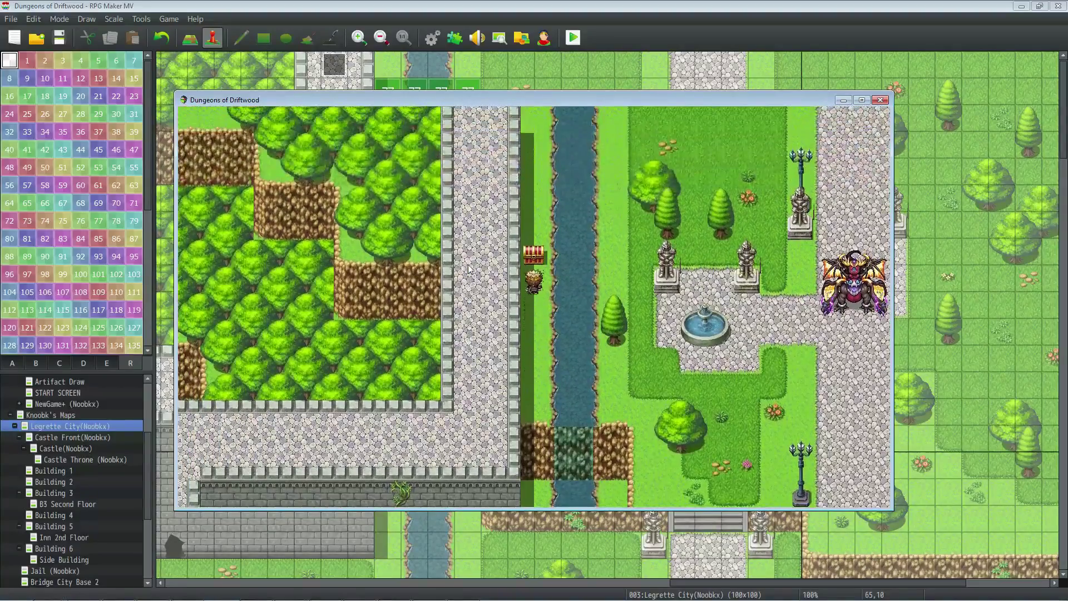
{"action": "key", "text": "Return"}
{"action": "key", "text": "Return"}
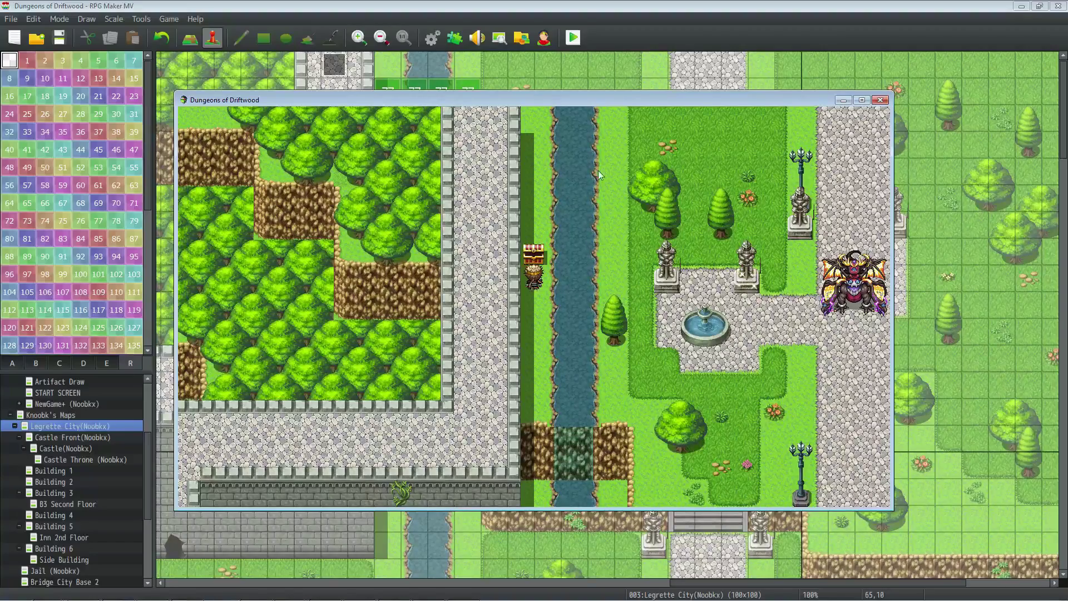
{"action": "left_click", "coordinate": [880, 101]}
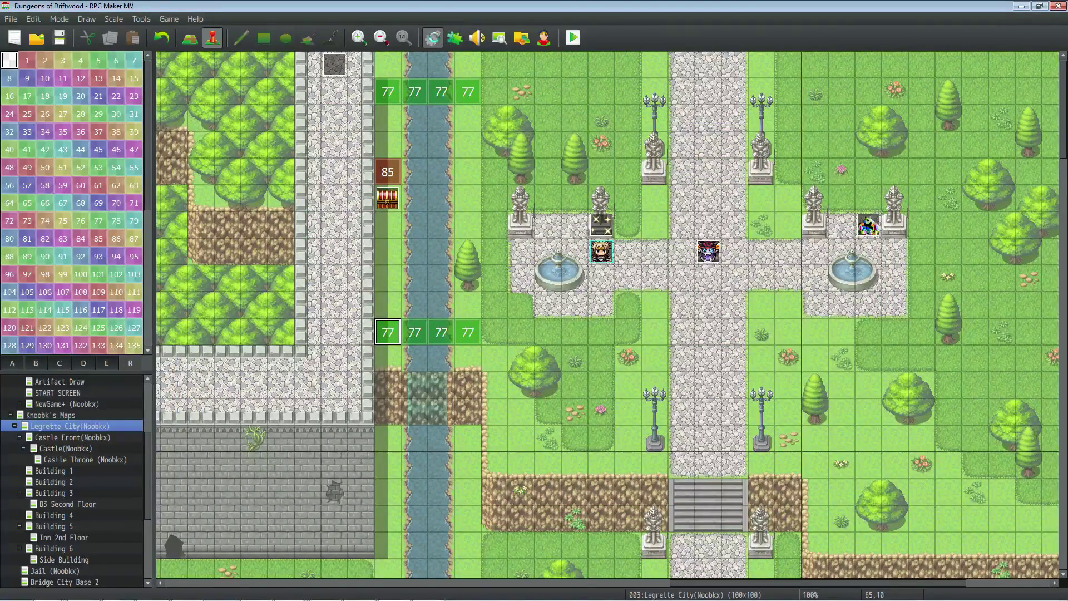
- Examine the Twister Blade skill's description icon codes and its Multiple Elements note tag in the database
{"action": "left_click", "coordinate": [433, 38]}
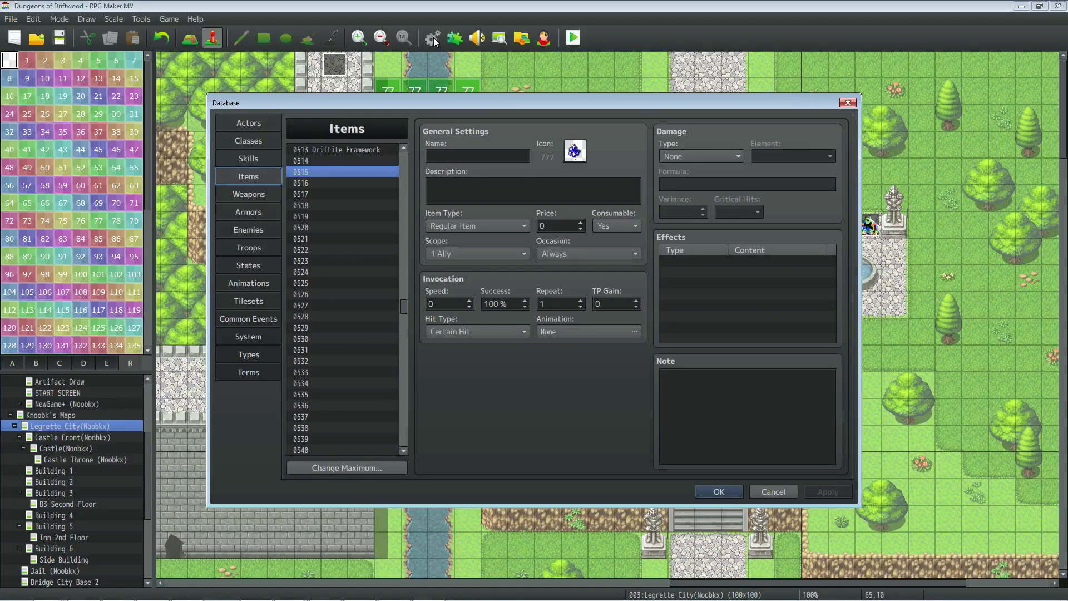
{"action": "left_click", "coordinate": [248, 159]}
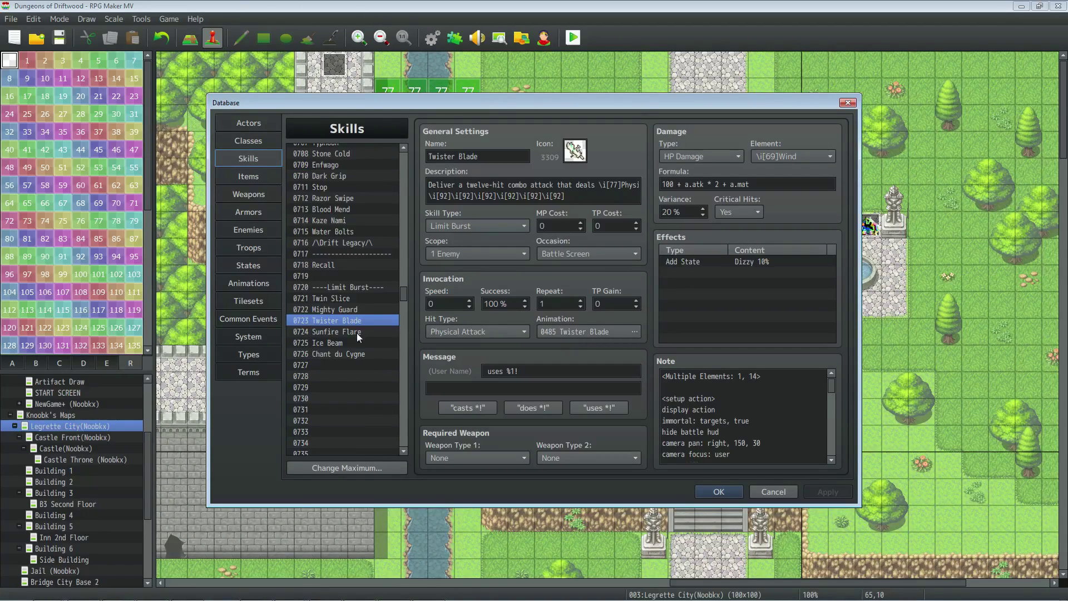
{"action": "mouse_move", "coordinate": [559, 190]}
{"action": "left_mouse_down"}
{"action": "mouse_move", "coordinate": [643, 186]}
{"action": "mouse_move", "coordinate": [474, 185]}
{"action": "mouse_move", "coordinate": [637, 186]}
{"action": "mouse_move", "coordinate": [546, 184]}
{"action": "left_mouse_up"}
{"action": "left_click", "coordinate": [550, 187]}
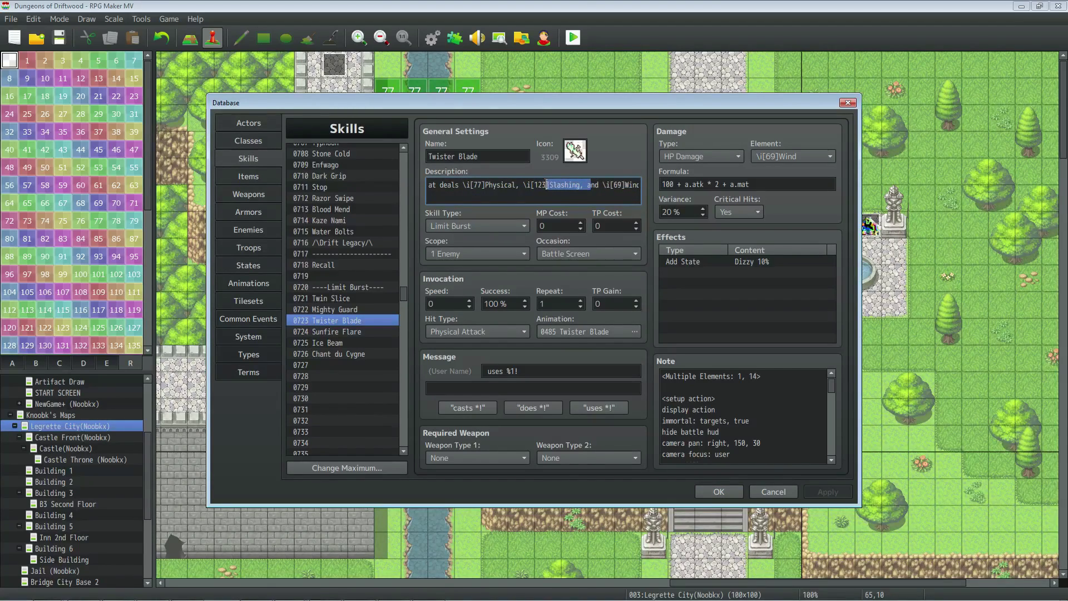
{"action": "left_click", "coordinate": [500, 185]}
{"action": "left_click", "coordinate": [626, 186]}
{"action": "triple_click", "coordinate": [696, 381]}
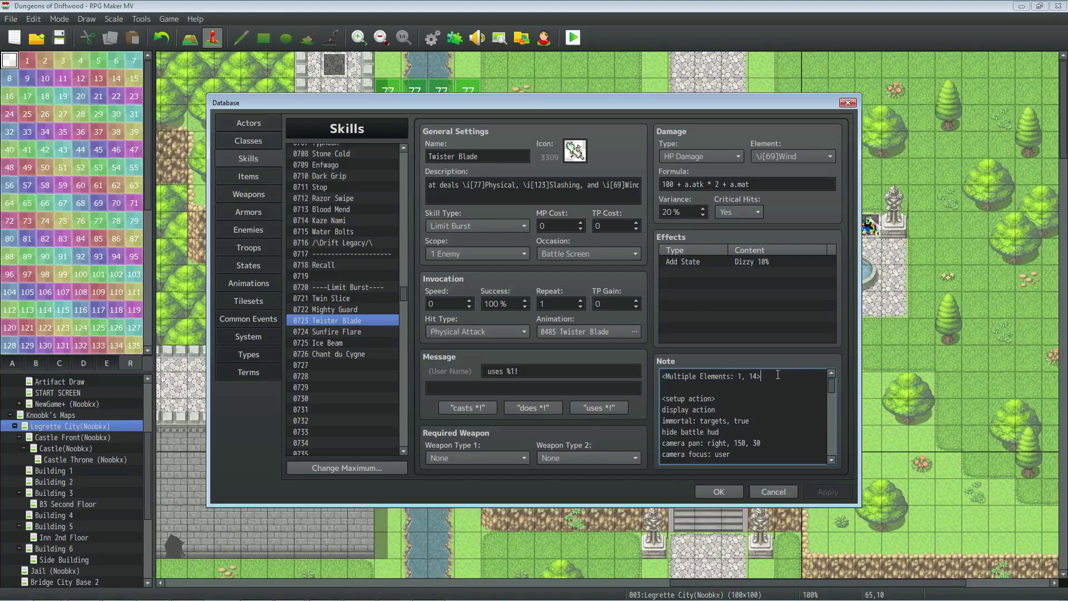
{"action": "left_click_drag", "start_coordinate": [730, 376], "coordinate": [742, 375]}
{"action": "left_click", "coordinate": [749, 377]}
- Set the Twister Blade skill's damage element to \i[77]Physical and apply the change
{"action": "left_click", "coordinate": [775, 154]}
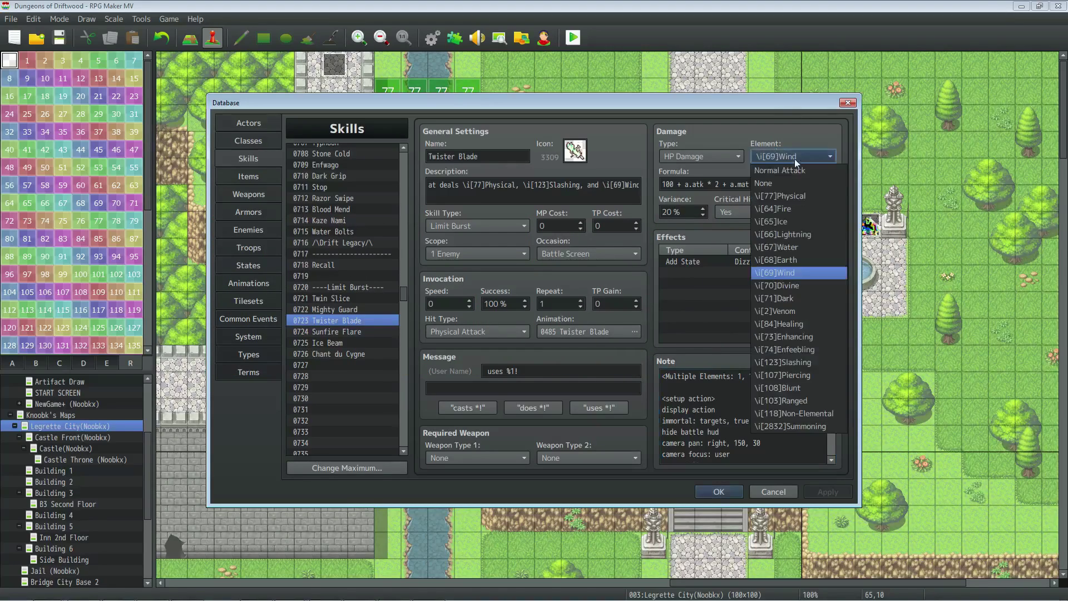
{"action": "left_click", "coordinate": [803, 194]}
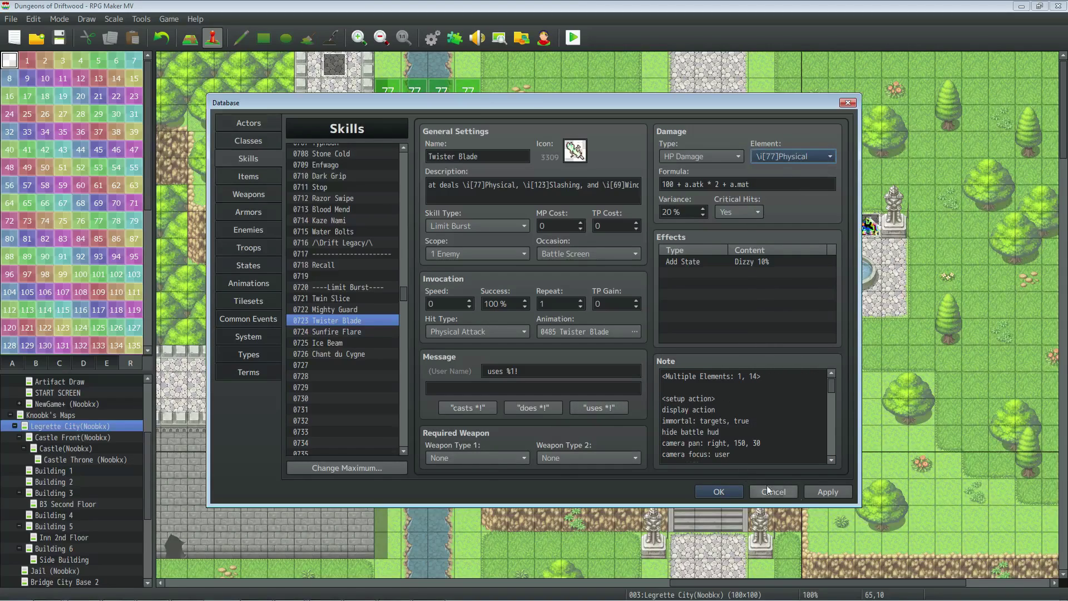
{"action": "left_click", "coordinate": [827, 492]}
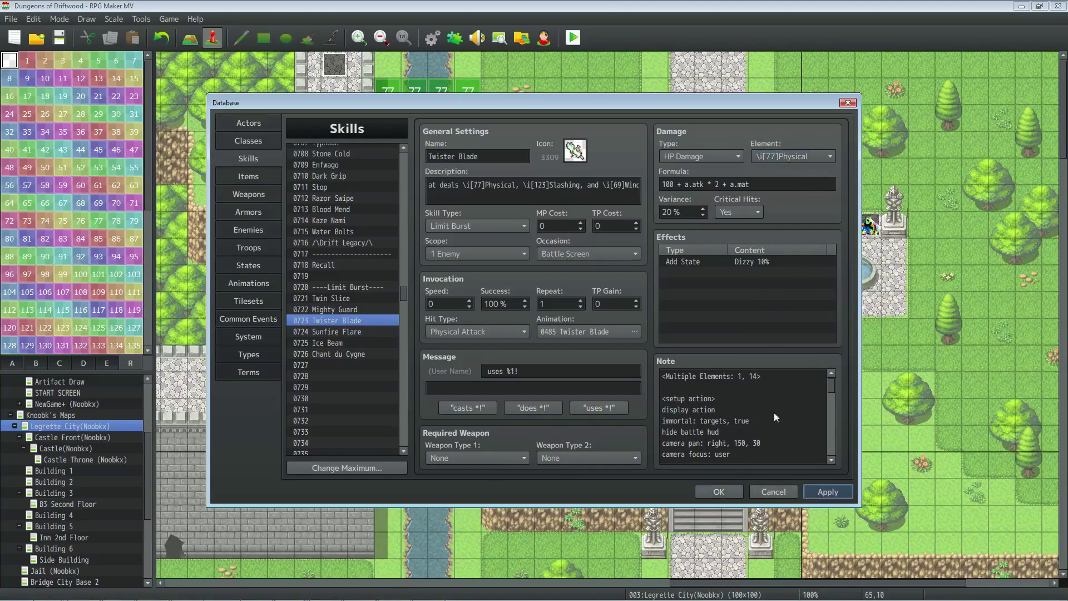
- Look up the Wind element's number, change Twister Blade's note tag to <Multiple Elements: 7, 14>, and save the database
{"action": "left_click", "coordinate": [249, 354]}
{"action": "left_click", "coordinate": [345, 205]}
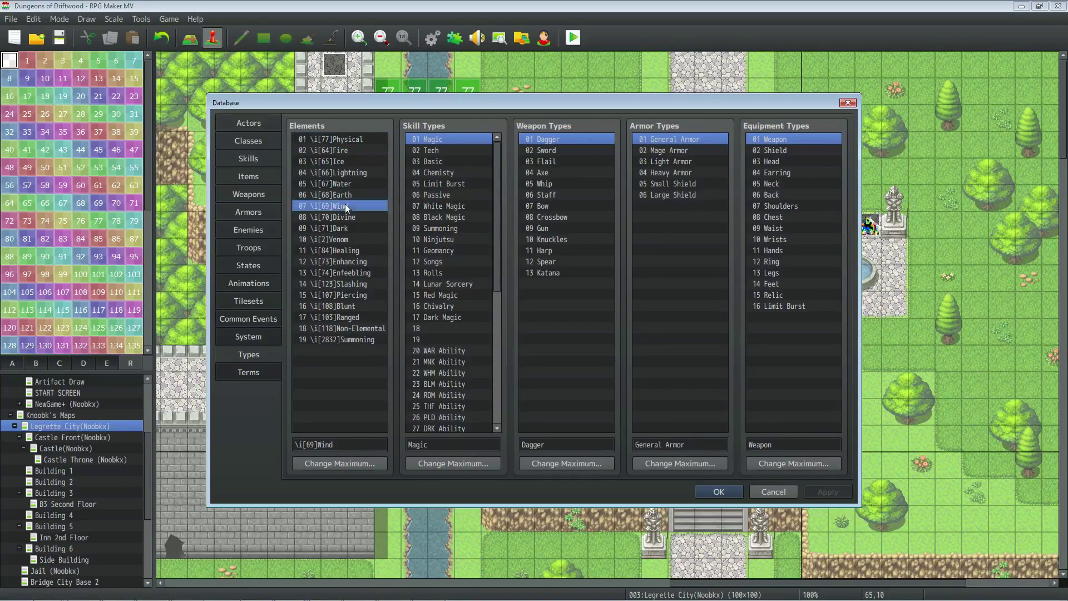
{"action": "left_click", "coordinate": [248, 158]}
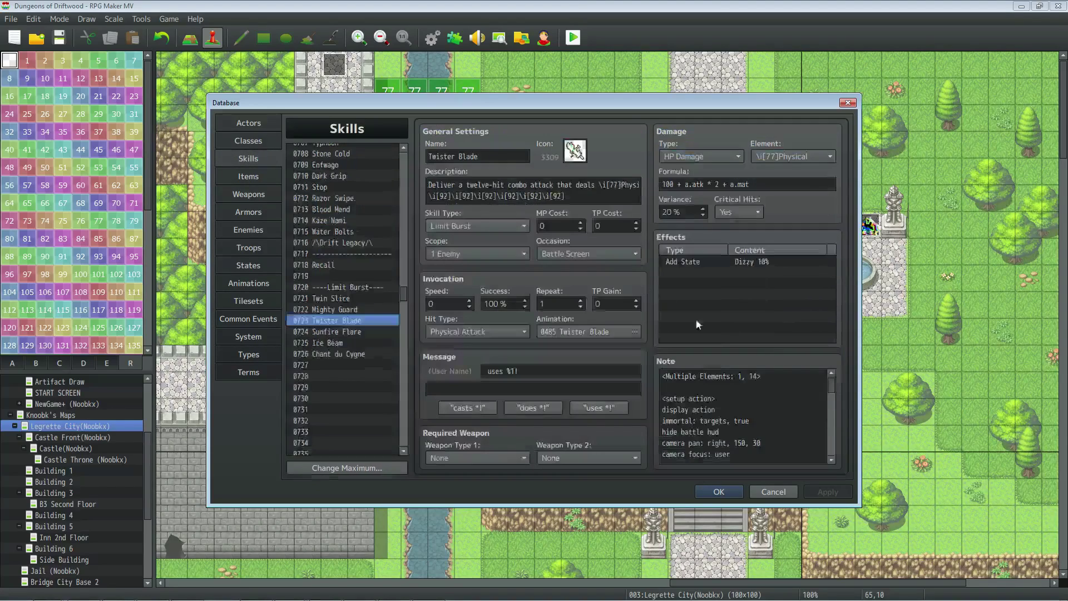
{"action": "double_click", "coordinate": [740, 376]}
{"action": "type", "text": "7"}
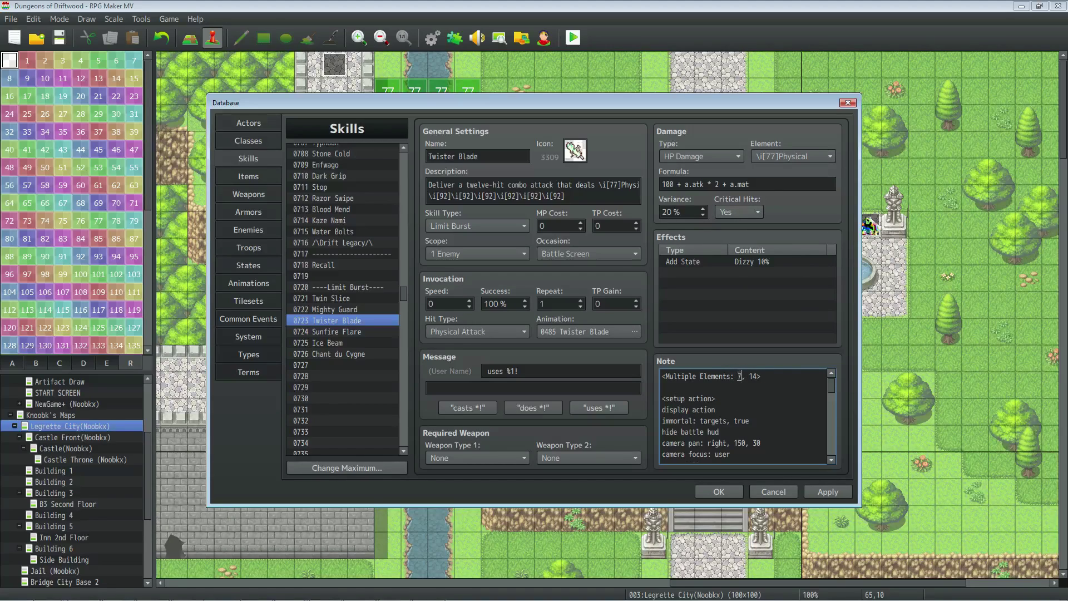
{"action": "left_click", "coordinate": [761, 377]}
{"action": "key", "text": "shift+Home"}
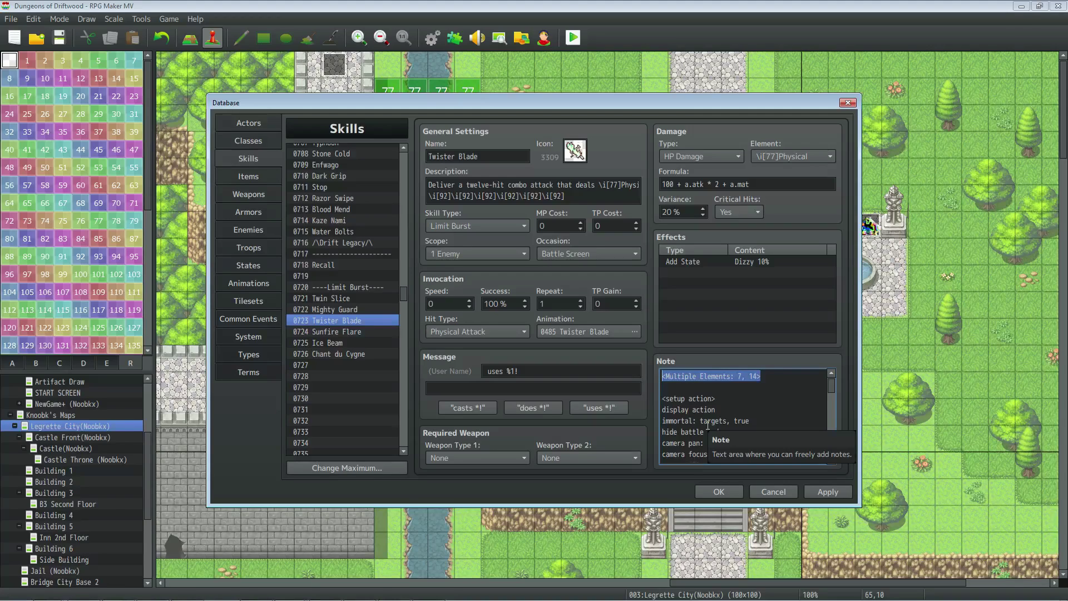
{"action": "left_click", "coordinate": [718, 492]}
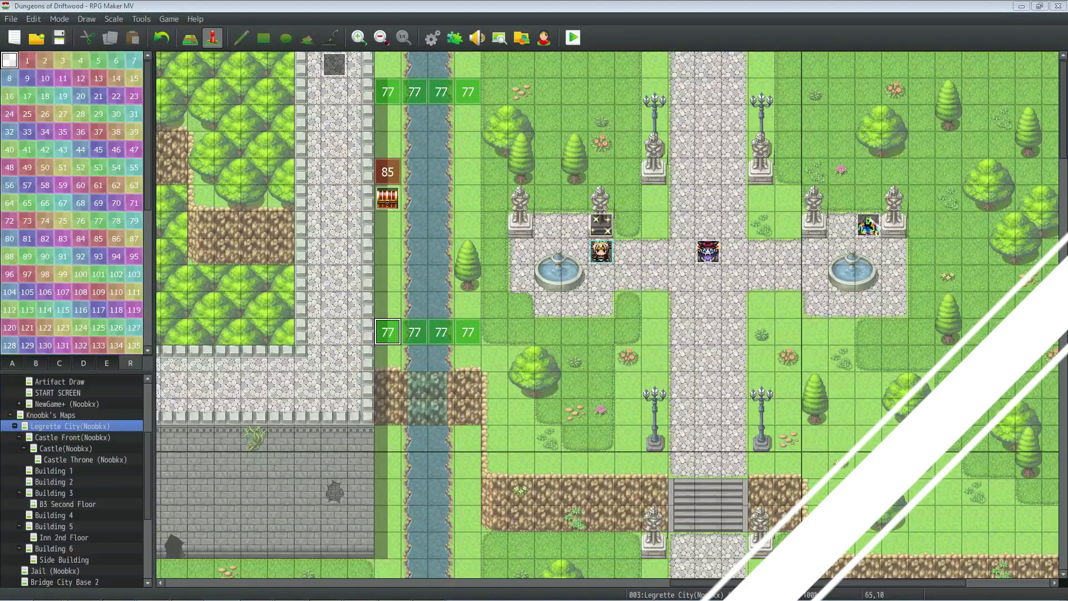
- Open the WORLD EXAMPLE map and prepare it for drawing with the Rectangle tool and tileset A
{"action": "scroll", "coordinate": [40, 578], "scroll_direction": "down", "scroll_amount": 4}
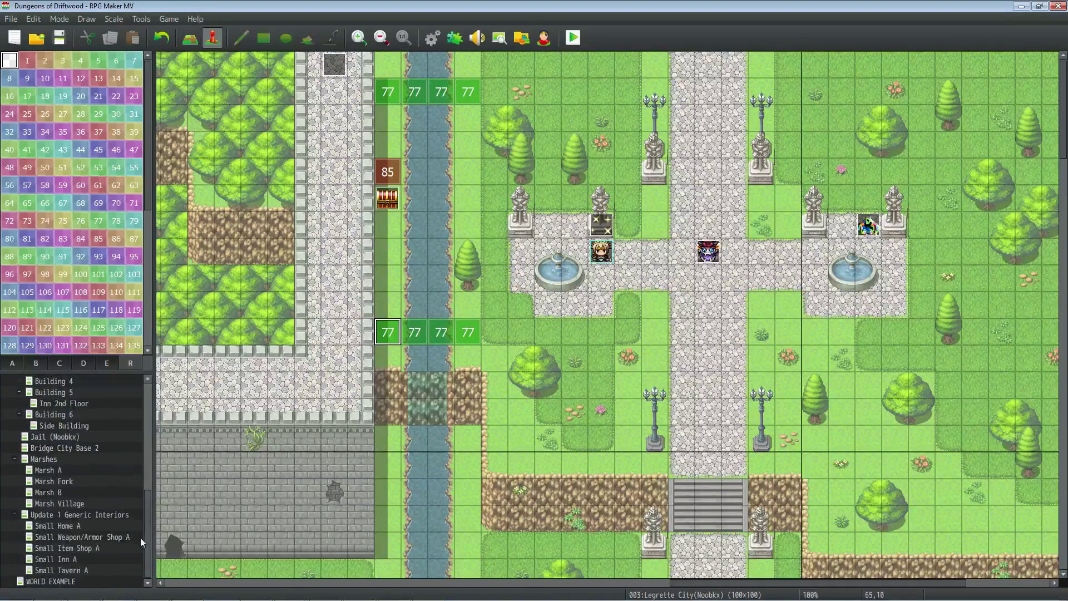
{"action": "left_click", "coordinate": [40, 582]}
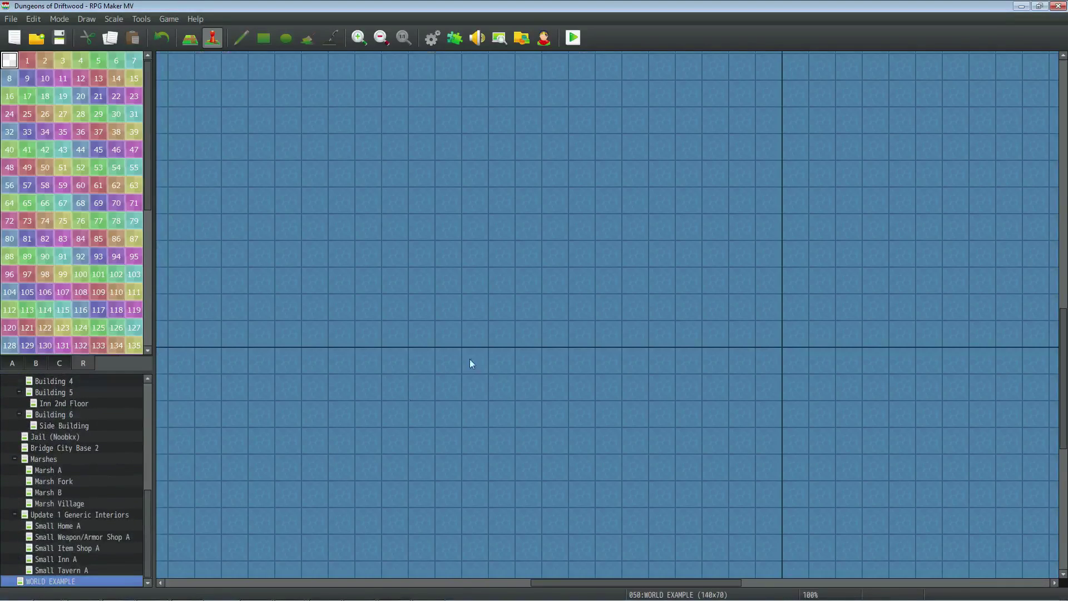
{"action": "left_click", "coordinate": [381, 42]}
{"action": "left_click", "coordinate": [381, 43]}
{"action": "left_click", "coordinate": [381, 42]}
{"action": "left_click", "coordinate": [381, 42]}
{"action": "left_click", "coordinate": [381, 43]}
{"action": "left_click", "coordinate": [381, 43]}
{"action": "left_click", "coordinate": [381, 43]}
{"action": "left_click", "coordinate": [381, 43]}
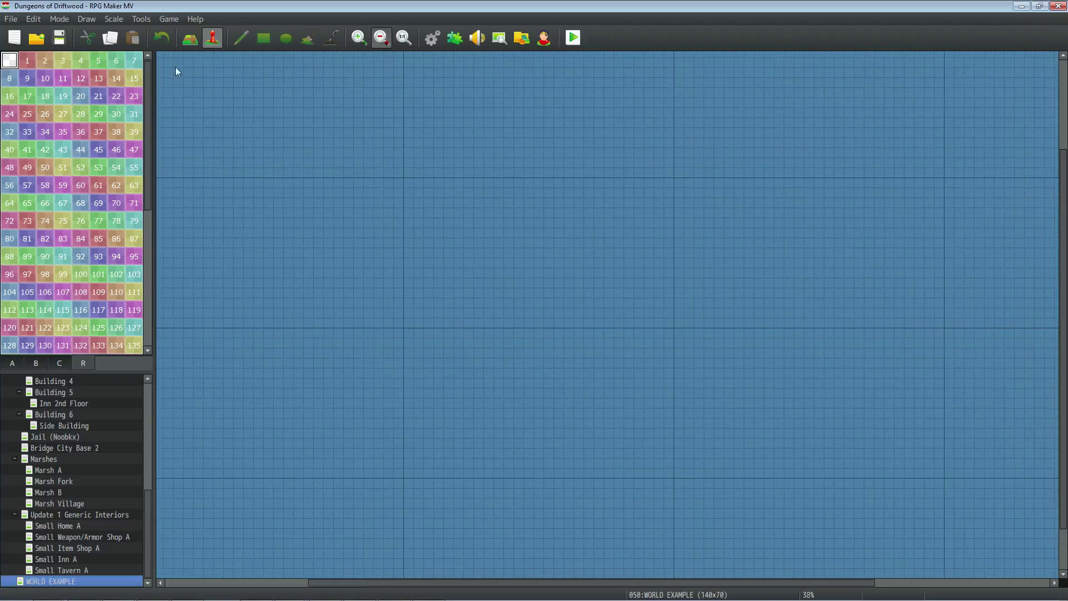
{"action": "left_click", "coordinate": [190, 38]}
{"action": "left_click", "coordinate": [285, 38]}
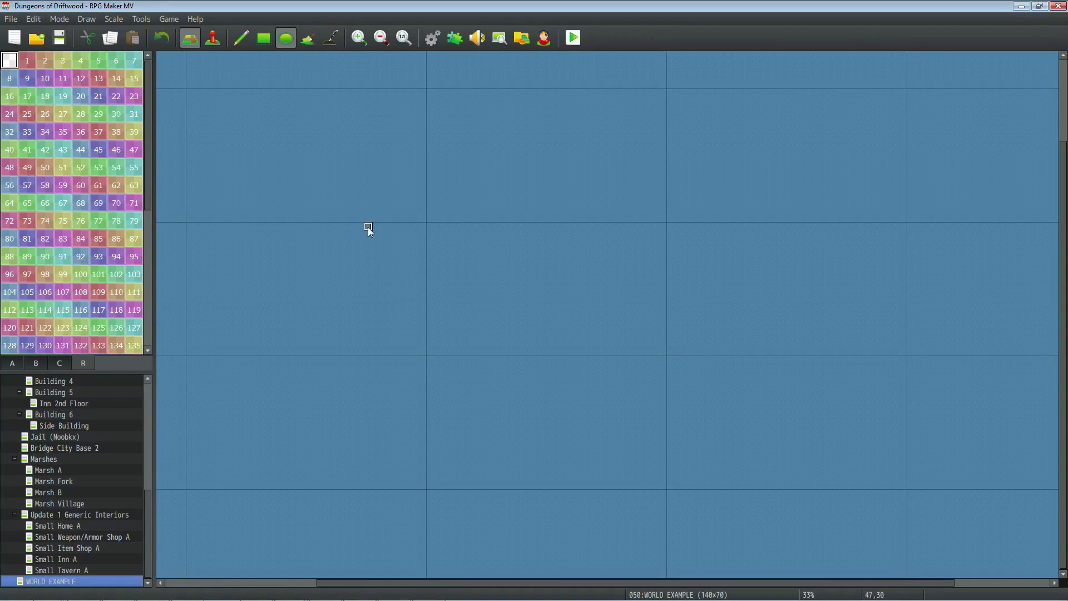
{"action": "scroll", "coordinate": [369, 227], "scroll_direction": "up", "scroll_amount": 2}
{"action": "left_click", "coordinate": [263, 38]}
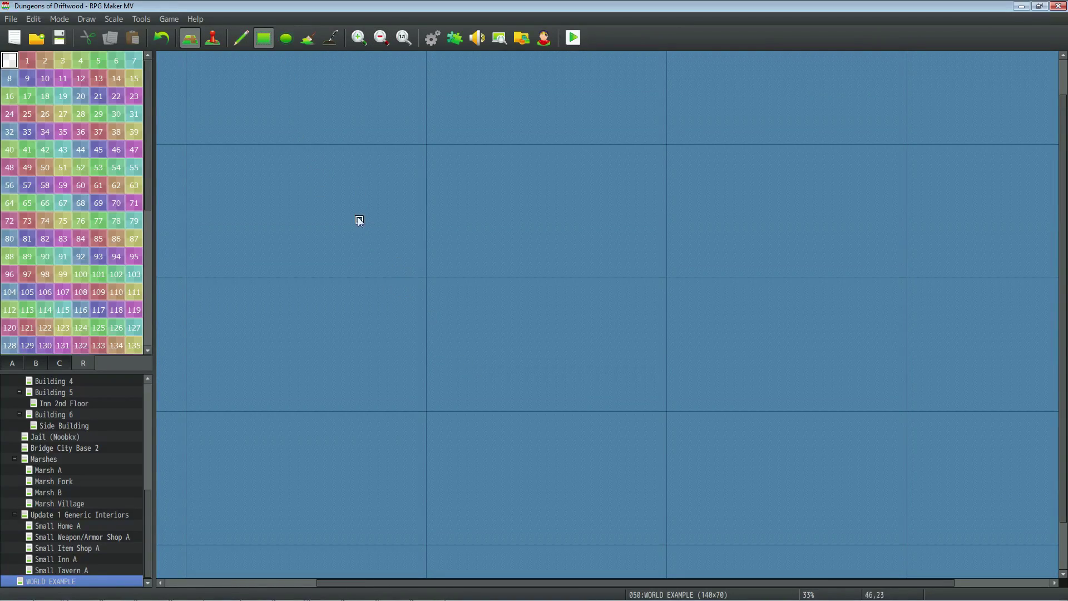
{"action": "left_click", "coordinate": [15, 364]}
{"action": "scroll", "coordinate": [264, 157], "scroll_direction": "up", "scroll_amount": 2}
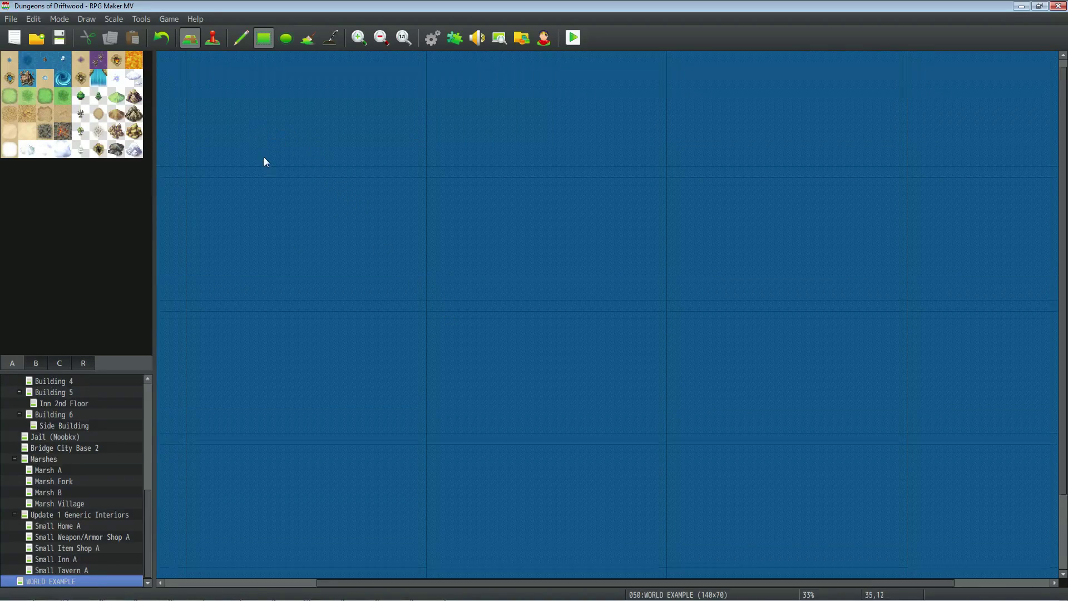
- Draw a landmass from four overlapping grassland rectangles in the ocean, and cover it with ocean again
{"action": "left_click", "coordinate": [45, 95]}
{"action": "left_click_drag", "start_coordinate": [331, 151], "coordinate": [443, 262]}
{"action": "left_click_drag", "start_coordinate": [436, 192], "coordinate": [548, 333]}
{"action": "left_click_drag", "start_coordinate": [453, 115], "coordinate": [539, 194]}
{"action": "left_click_drag", "start_coordinate": [544, 141], "coordinate": [585, 199]}
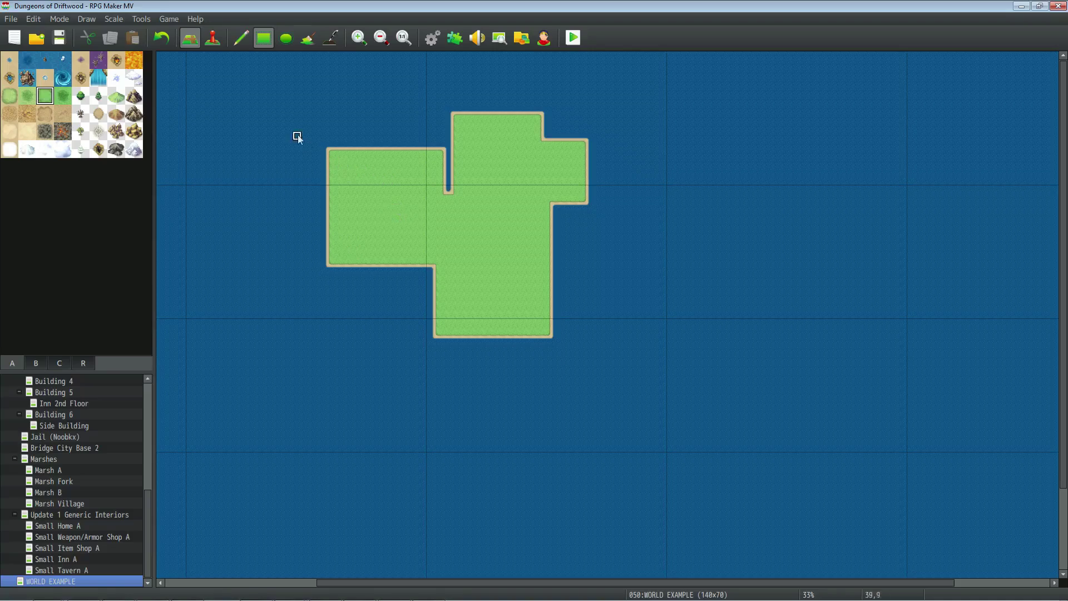
{"action": "right_click", "coordinate": [275, 110]}
{"action": "left_click_drag", "start_coordinate": [275, 110], "coordinate": [732, 452]}
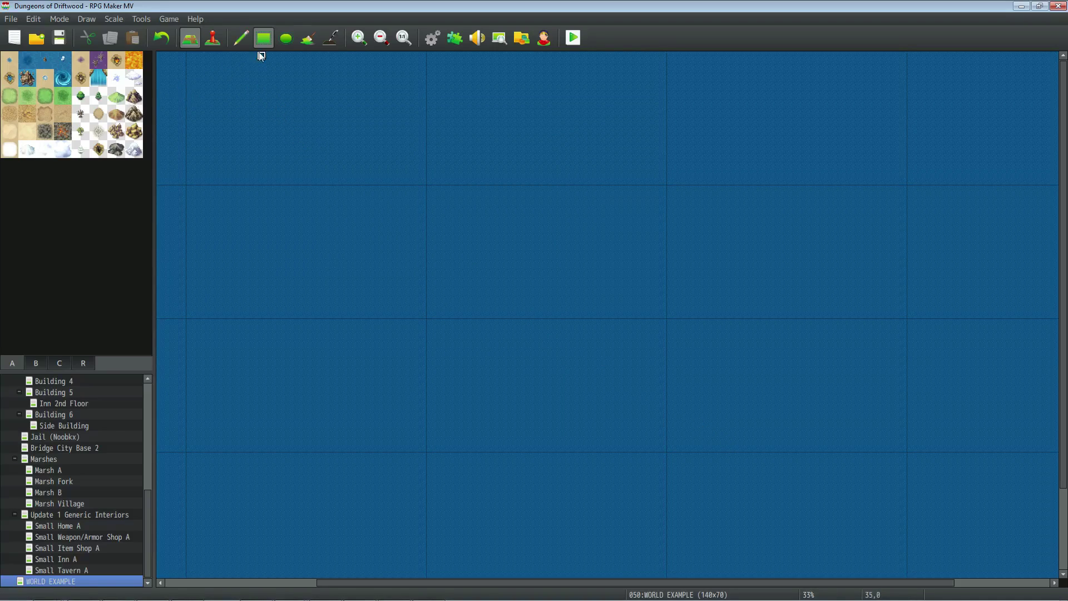
- Draw a large rounded landmass from eight overlapping grassland ellipses in the ocean
{"action": "left_click", "coordinate": [284, 39]}
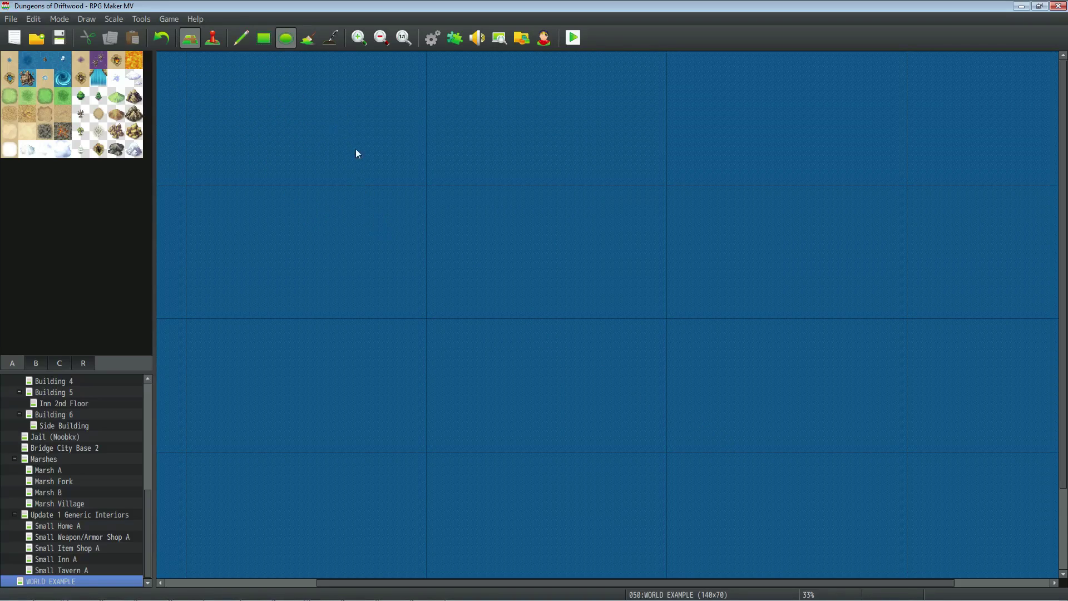
{"action": "left_click", "coordinate": [45, 95]}
{"action": "left_click_drag", "start_coordinate": [211, 103], "coordinate": [366, 231]}
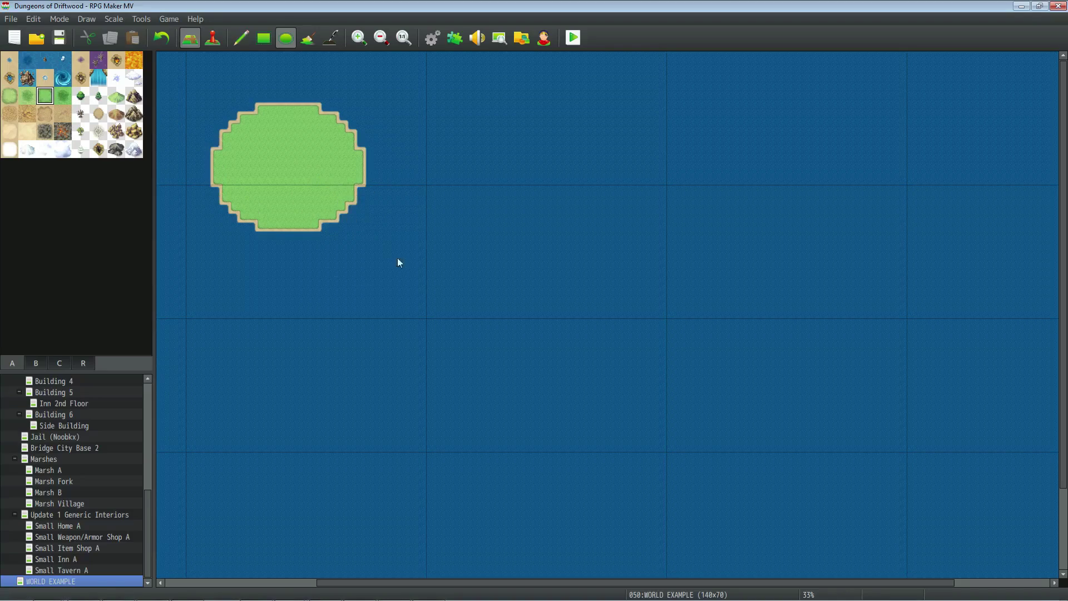
{"action": "left_click_drag", "start_coordinate": [317, 174], "coordinate": [481, 346]}
{"action": "left_click_drag", "start_coordinate": [361, 95], "coordinate": [515, 265]}
{"action": "mouse_move", "coordinate": [471, 236]}
{"action": "left_mouse_down"}
{"action": "mouse_move", "coordinate": [559, 355]}
{"action": "mouse_move", "coordinate": [637, 423]}
{"action": "left_mouse_up"}
{"action": "left_click_drag", "start_coordinate": [421, 313], "coordinate": [548, 457]}
{"action": "left_click_drag", "start_coordinate": [297, 286], "coordinate": [439, 466]}
{"action": "left_click_drag", "start_coordinate": [383, 393], "coordinate": [521, 509]}
{"action": "left_click_drag", "start_coordinate": [484, 421], "coordinate": [581, 500]}
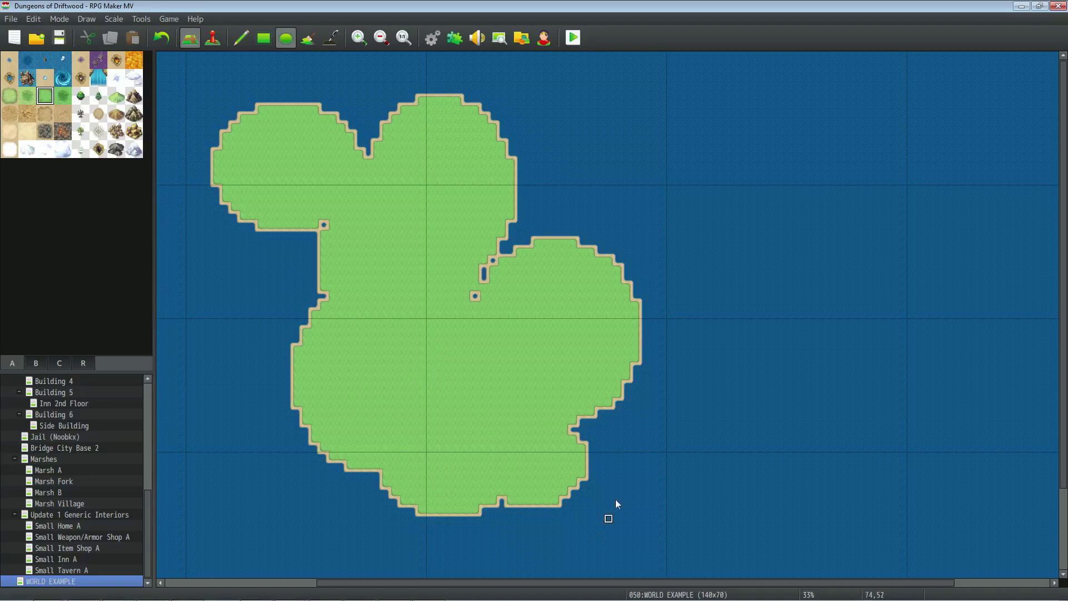
- Carve an eastern bay, an inland lake and a thin freehand river to the southwest coast out of the landmass with ocean tiles
{"action": "scroll", "coordinate": [616, 287], "scroll_direction": "down", "scroll_amount": 2}
{"action": "scroll", "coordinate": [602, 288], "scroll_direction": "up", "scroll_amount": 2}
{"action": "left_click_drag", "start_coordinate": [558, 213], "coordinate": [472, 276]}
{"action": "left_click_drag", "start_coordinate": [428, 395], "coordinate": [429, 414]}
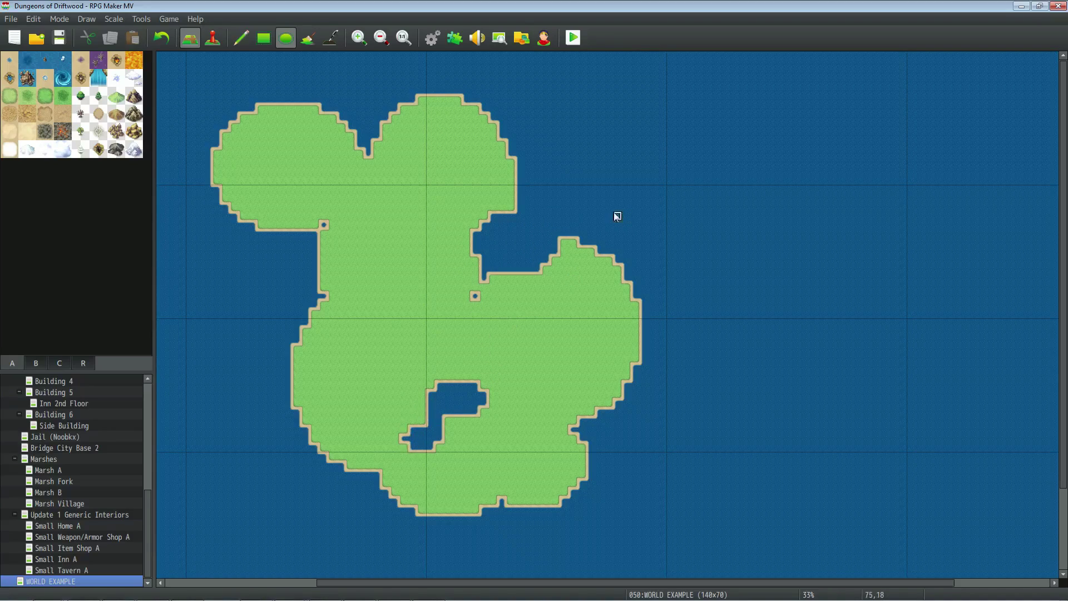
{"action": "left_click", "coordinate": [241, 38]}
{"action": "mouse_move", "coordinate": [477, 270]}
{"action": "left_mouse_down"}
{"action": "mouse_move", "coordinate": [386, 421]}
{"action": "mouse_move", "coordinate": [348, 448]}
{"action": "left_mouse_up"}
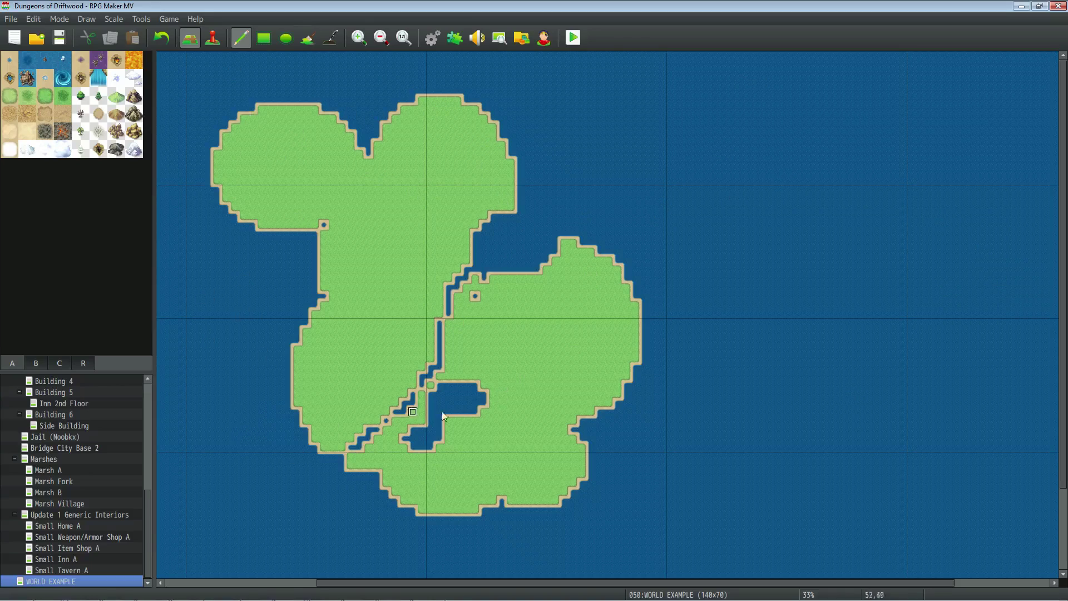
- Copy the whole landmass as a stamp, paint freehand copies of it across the ocean to the east, and undo them
{"action": "right_click_drag", "start_coordinate": [196, 88], "coordinate": [635, 516]}
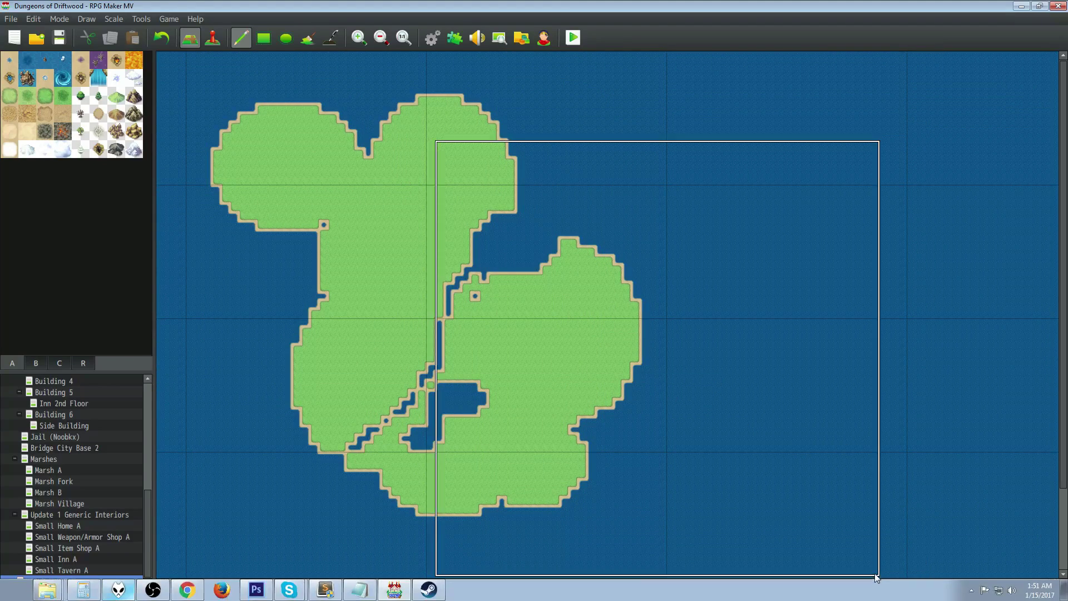
{"action": "scroll", "coordinate": [879, 583], "scroll_direction": "down", "scroll_amount": 4}
{"action": "left_click_drag", "start_coordinate": [1000, 537], "coordinate": [851, 379]}
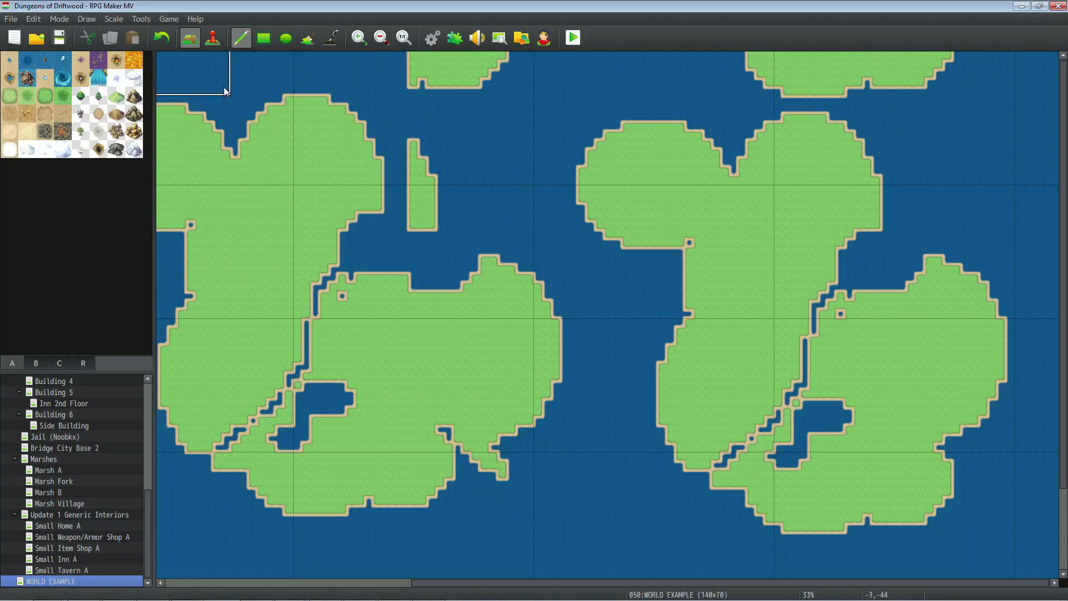
{"action": "left_click", "coordinate": [161, 38]}
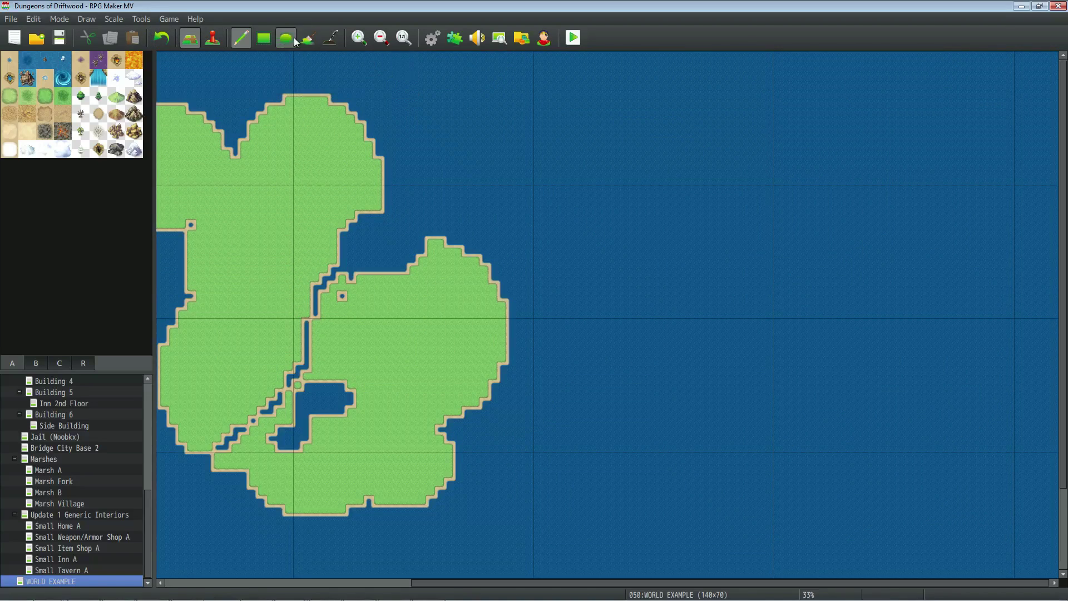
- Fill the ocean east of the landmass with the copied landmass pattern, using the Rectangle tool and the Ellipse tool
{"action": "left_click", "coordinate": [263, 38]}
{"action": "left_click_drag", "start_coordinate": [1002, 533], "coordinate": [685, 201]}
{"action": "left_click", "coordinate": [292, 36]}
{"action": "mouse_move", "coordinate": [840, 402]}
{"action": "left_mouse_down"}
{"action": "mouse_move", "coordinate": [602, 208]}
{"action": "mouse_move", "coordinate": [516, 103]}
{"action": "left_mouse_up"}
{"action": "right_click_drag", "start_coordinate": [512, 101], "coordinate": [949, 529]}
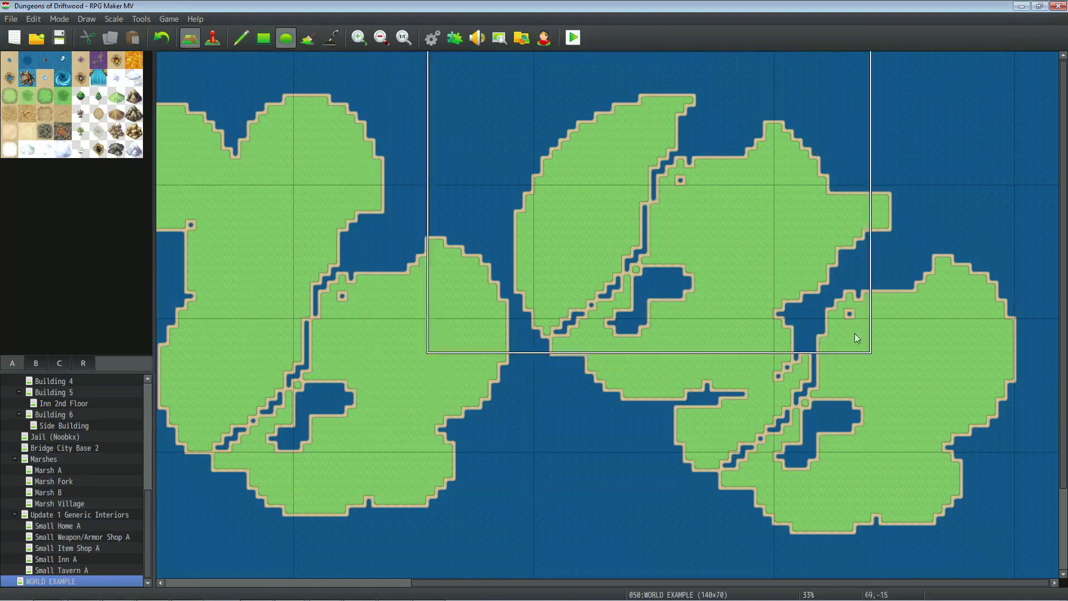
- Copy a small rectangle of grassland north of the original landmass's lake as a stamp and switch to the Pencil tool
{"action": "right_click", "coordinate": [404, 359]}
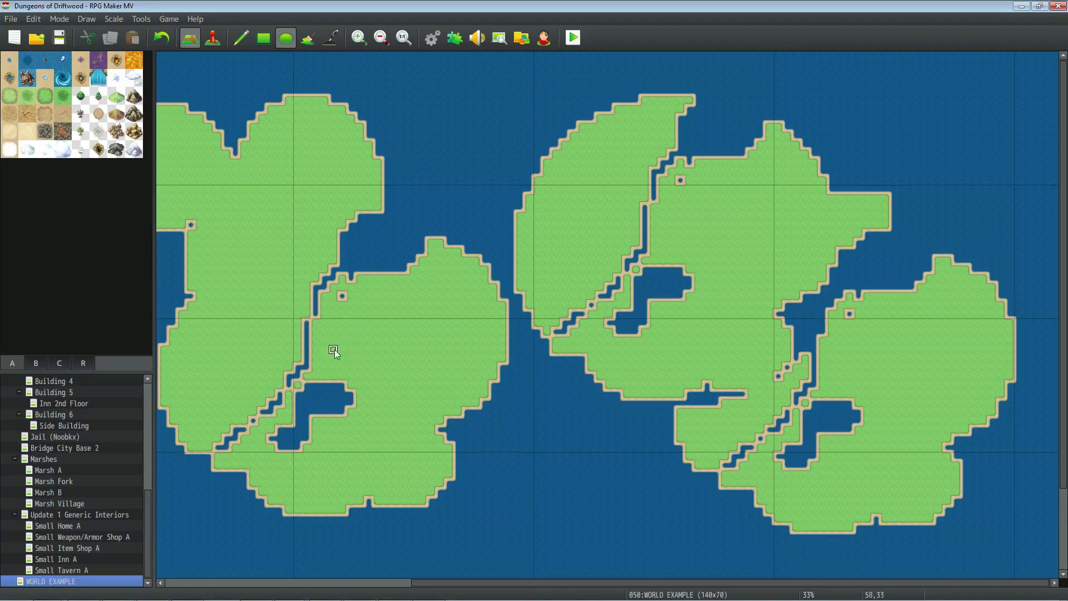
{"action": "right_click_drag", "start_coordinate": [325, 305], "coordinate": [402, 365]}
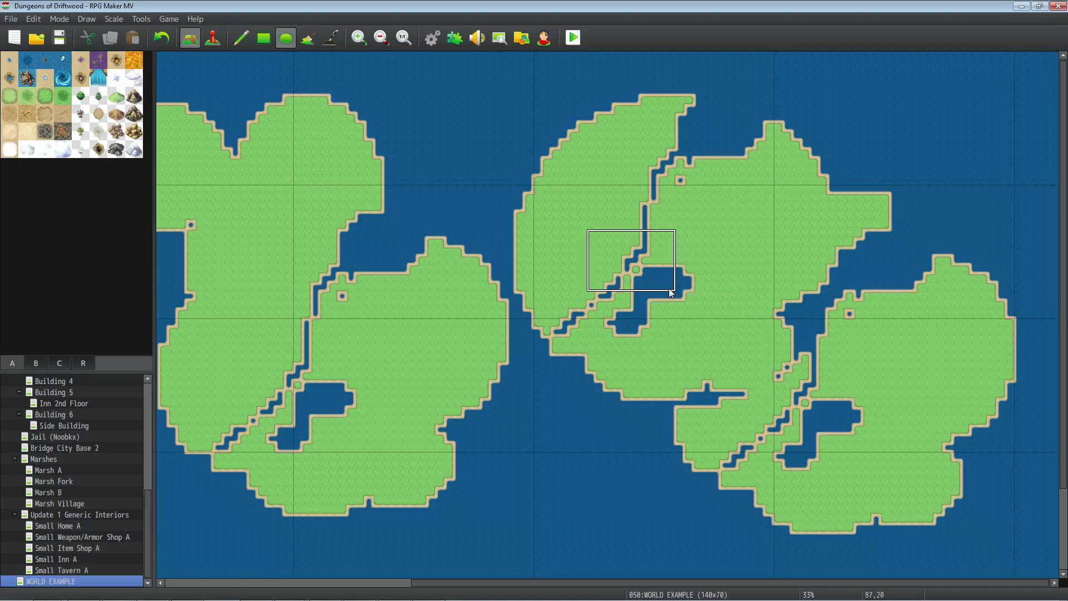
{"action": "left_click", "coordinate": [245, 41]}
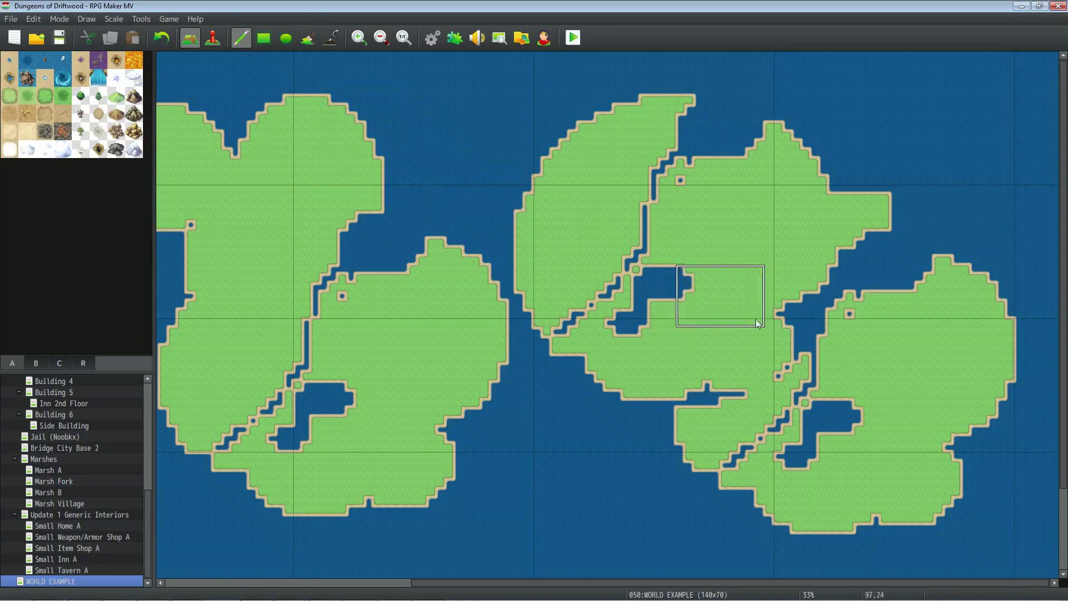